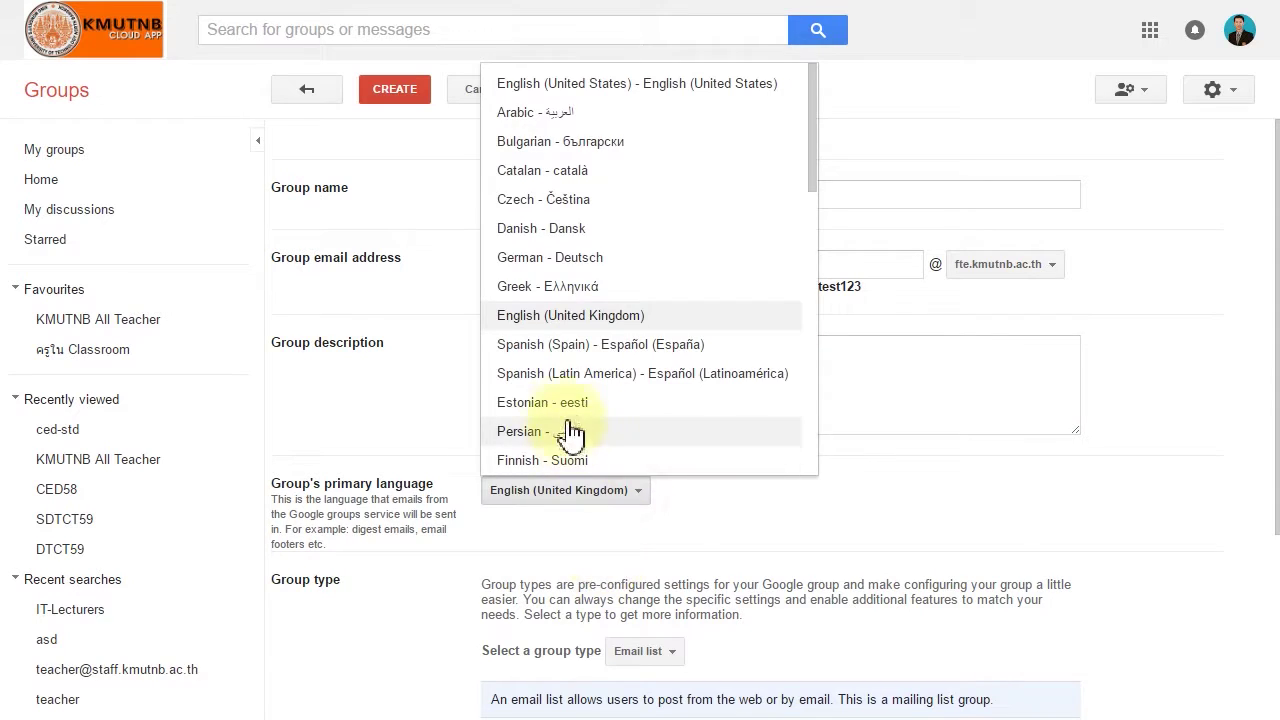
Set the new group's primary language to Thai and remove all organisation members from the View topics permission
{"action": "scroll", "coordinate": [575, 385], "scroll_direction": "down", "scroll_amount": 10}
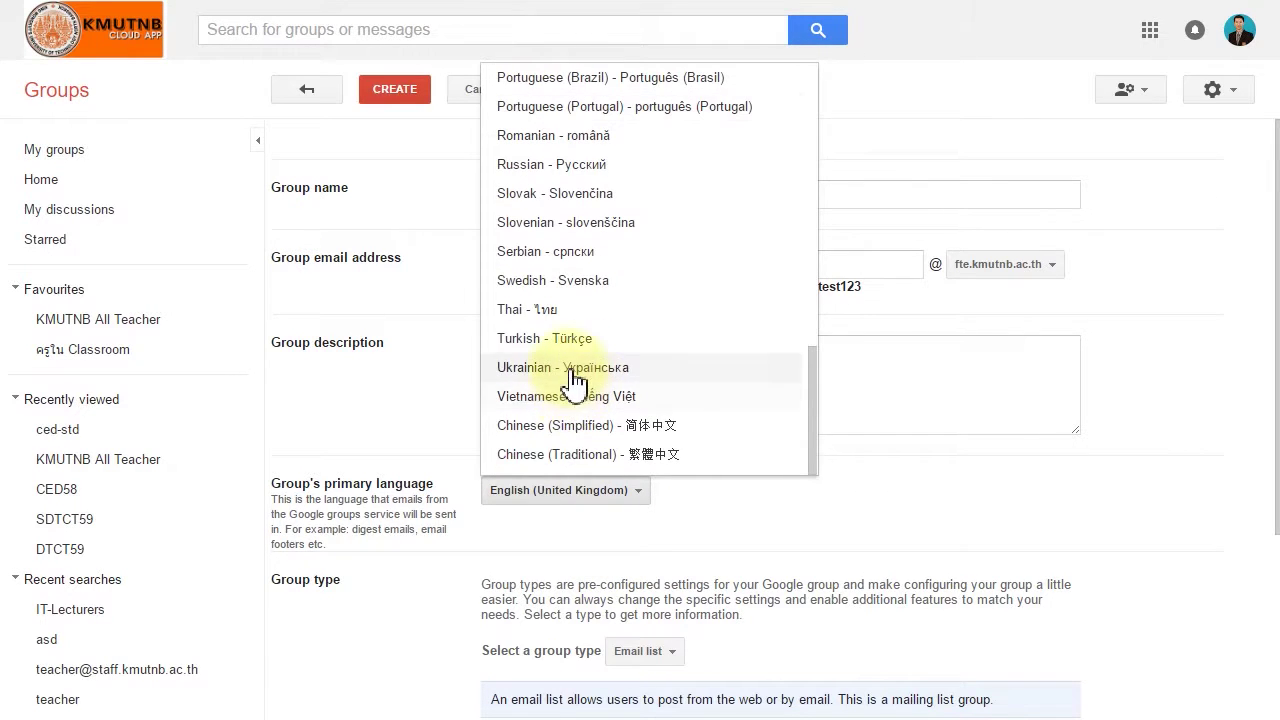
{"action": "left_click", "coordinate": [595, 309]}
{"action": "scroll", "coordinate": [628, 500], "scroll_direction": "down", "scroll_amount": 3}
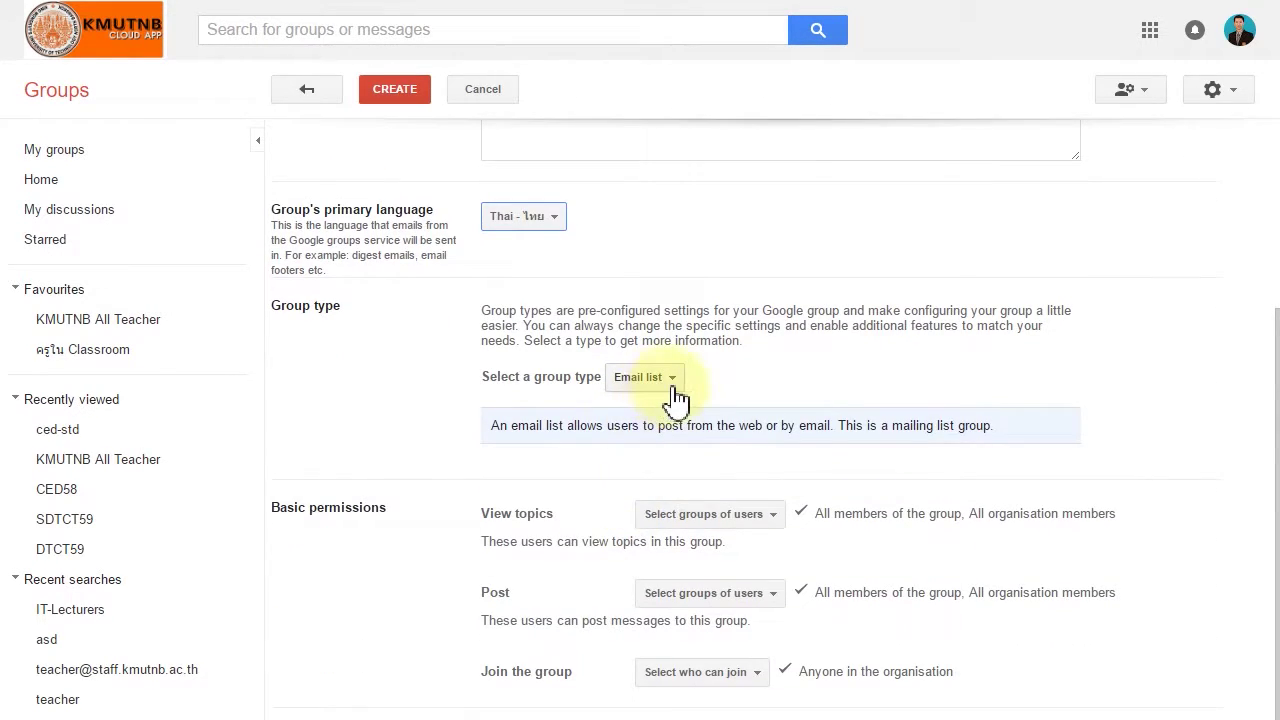
{"action": "left_click", "coordinate": [775, 515]}
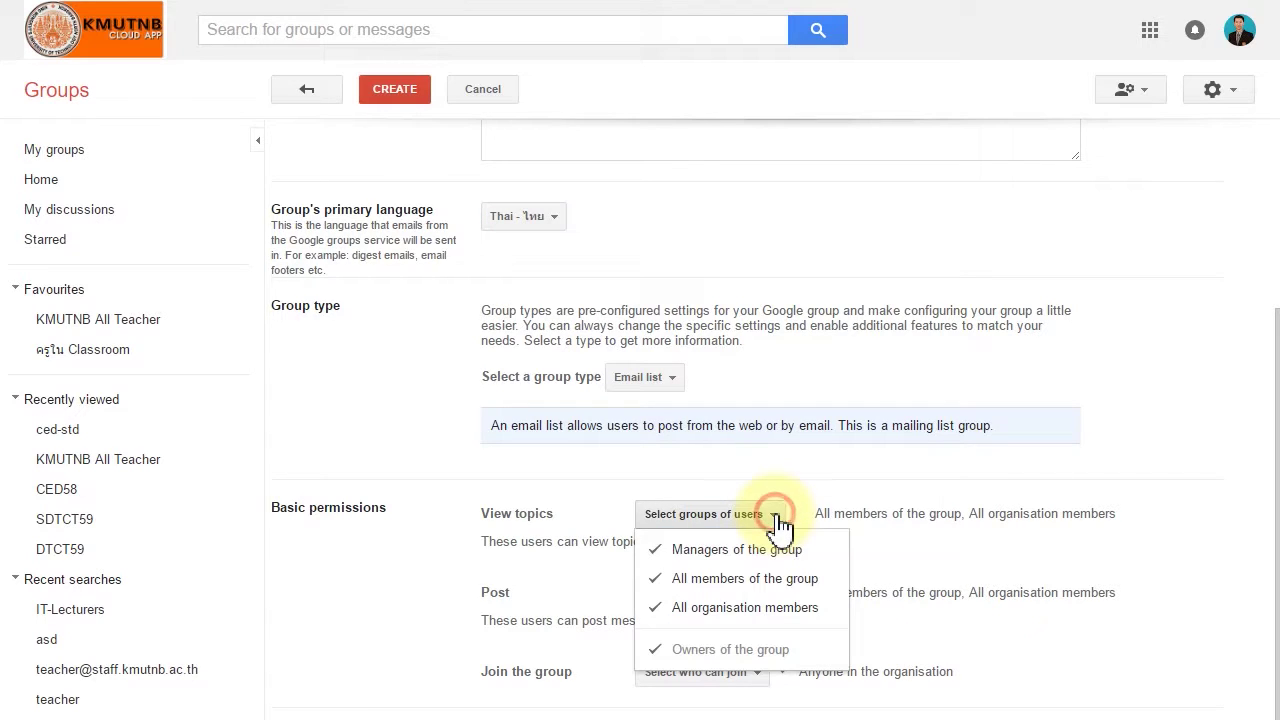
{"action": "left_click", "coordinate": [765, 610]}
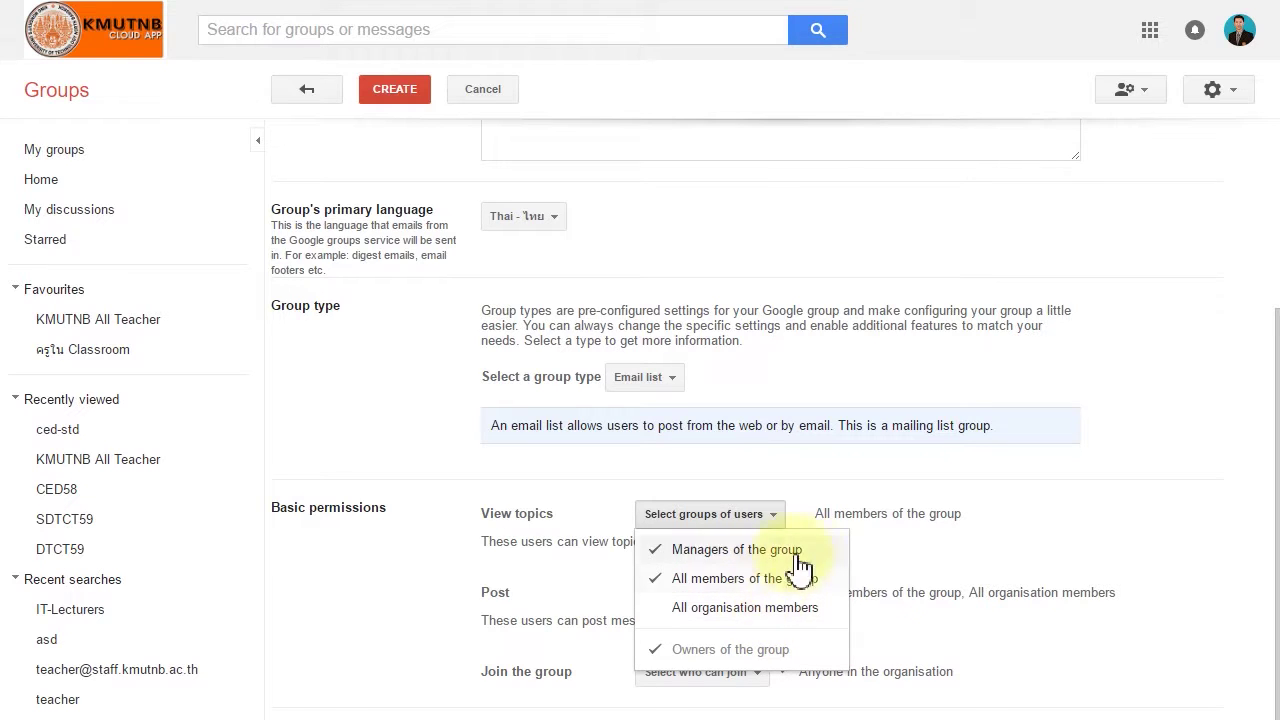
{"action": "left_click", "coordinate": [940, 540]}
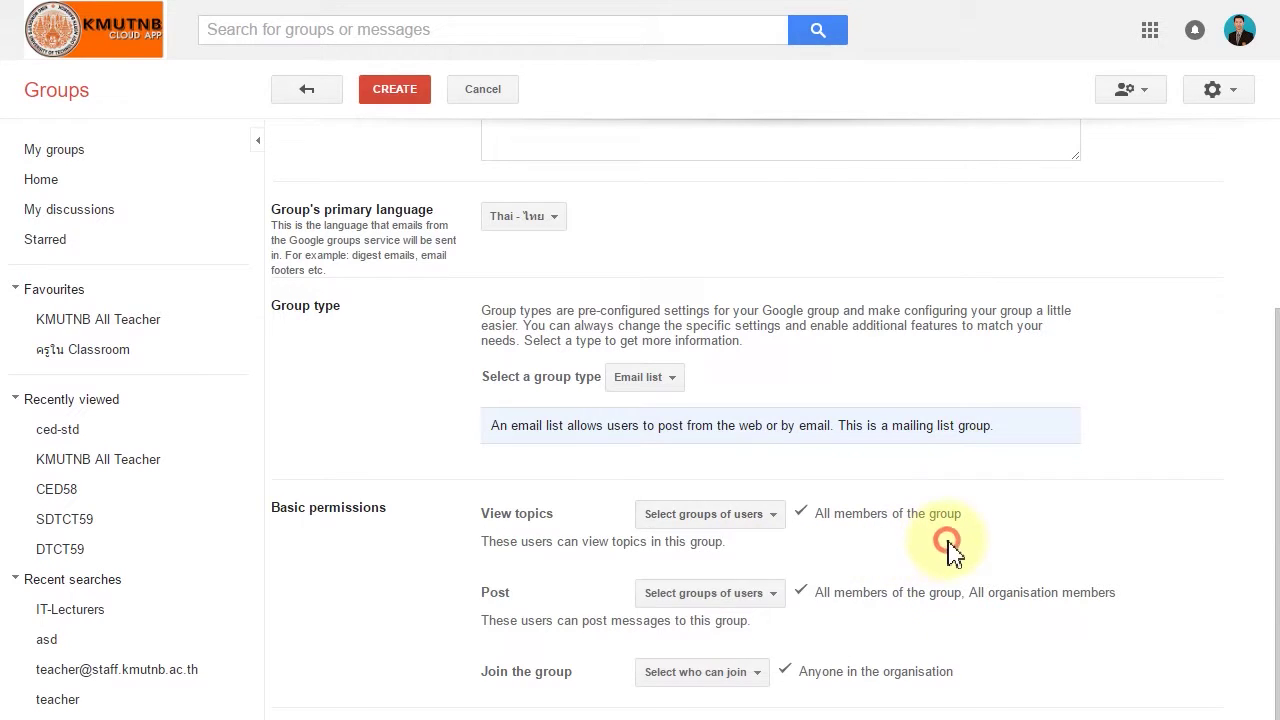
Allow the public to post to the new group and restrict joining to only invited users
{"action": "left_click", "coordinate": [778, 596]}
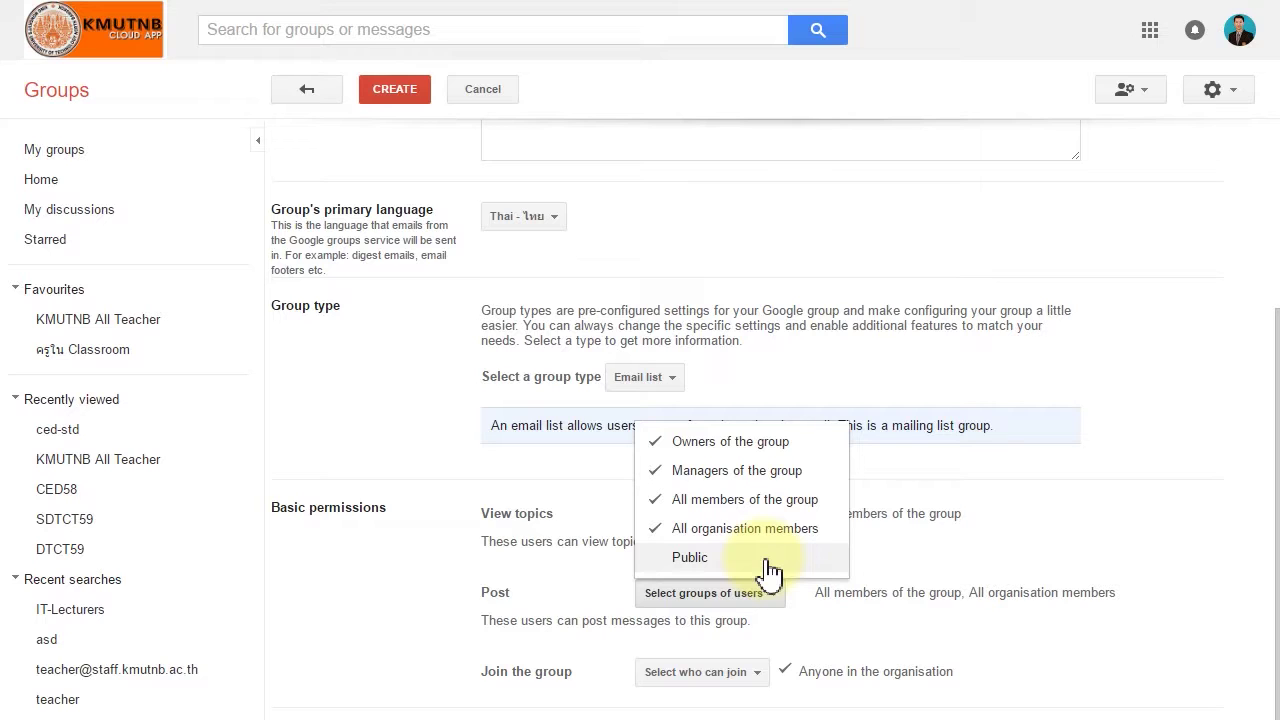
{"action": "left_click", "coordinate": [767, 565]}
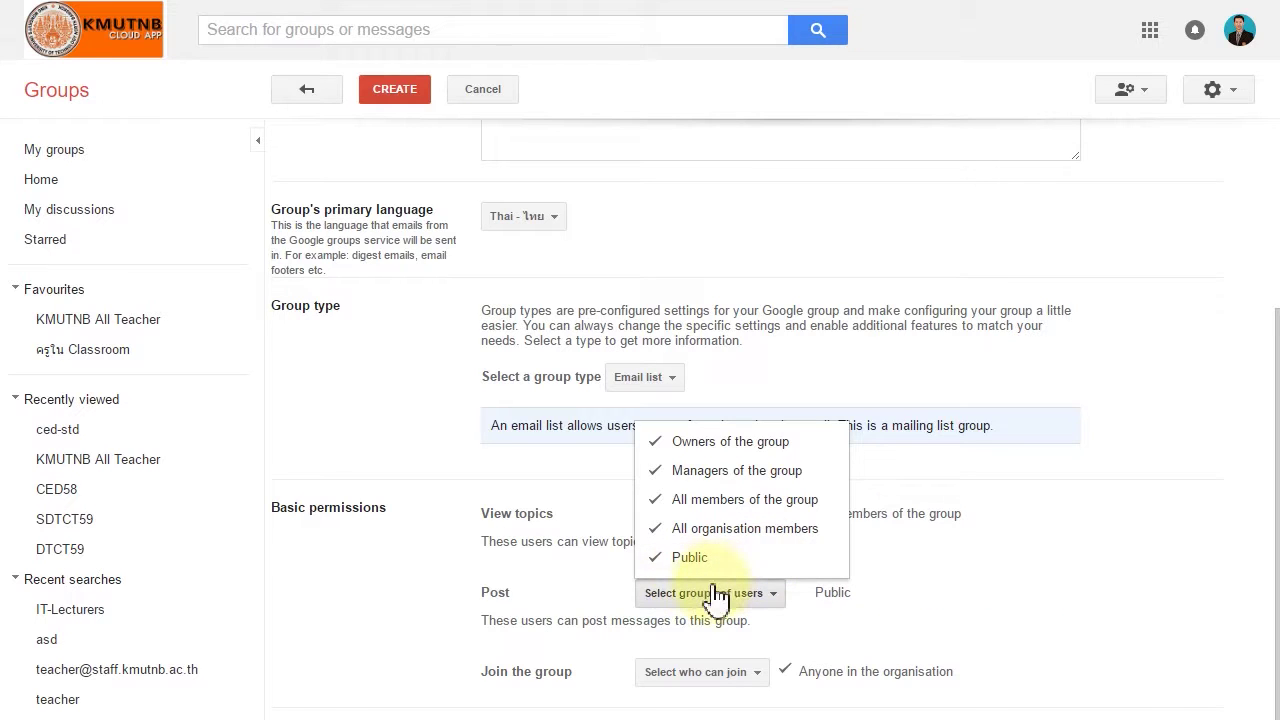
{"action": "left_click", "coordinate": [765, 678]}
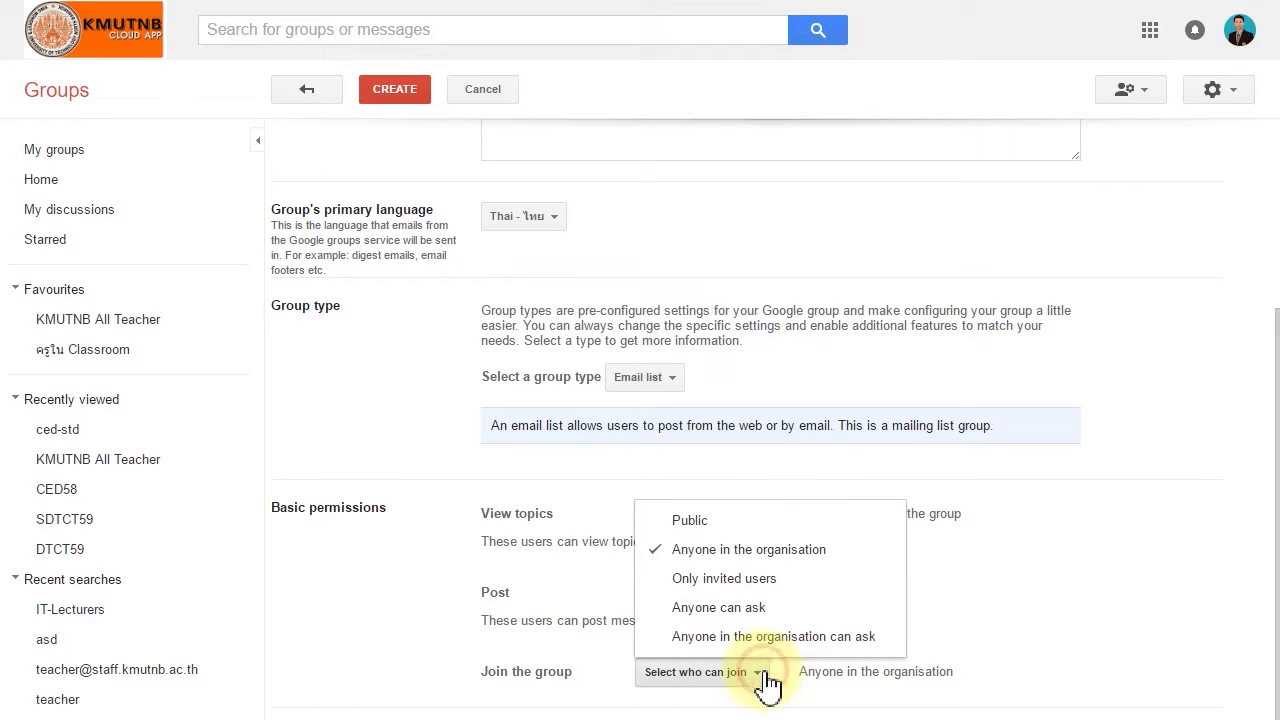
{"action": "left_click", "coordinate": [750, 580]}
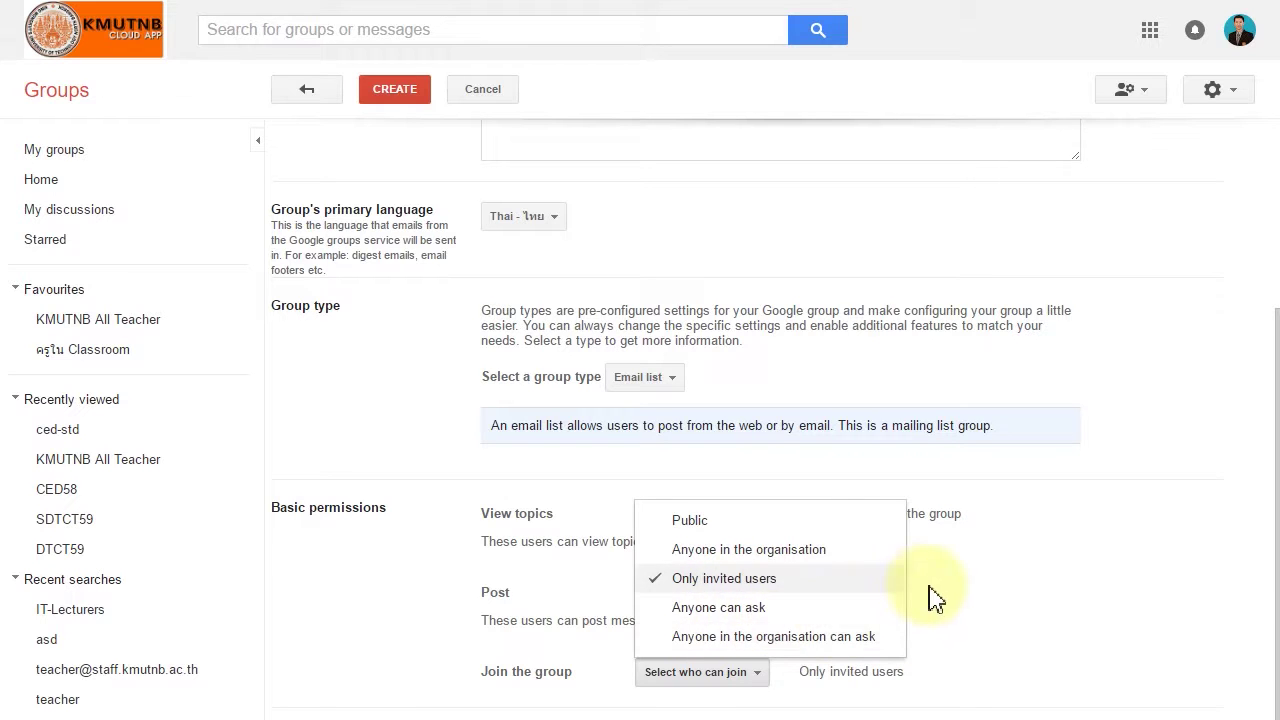
{"action": "left_click", "coordinate": [986, 590]}
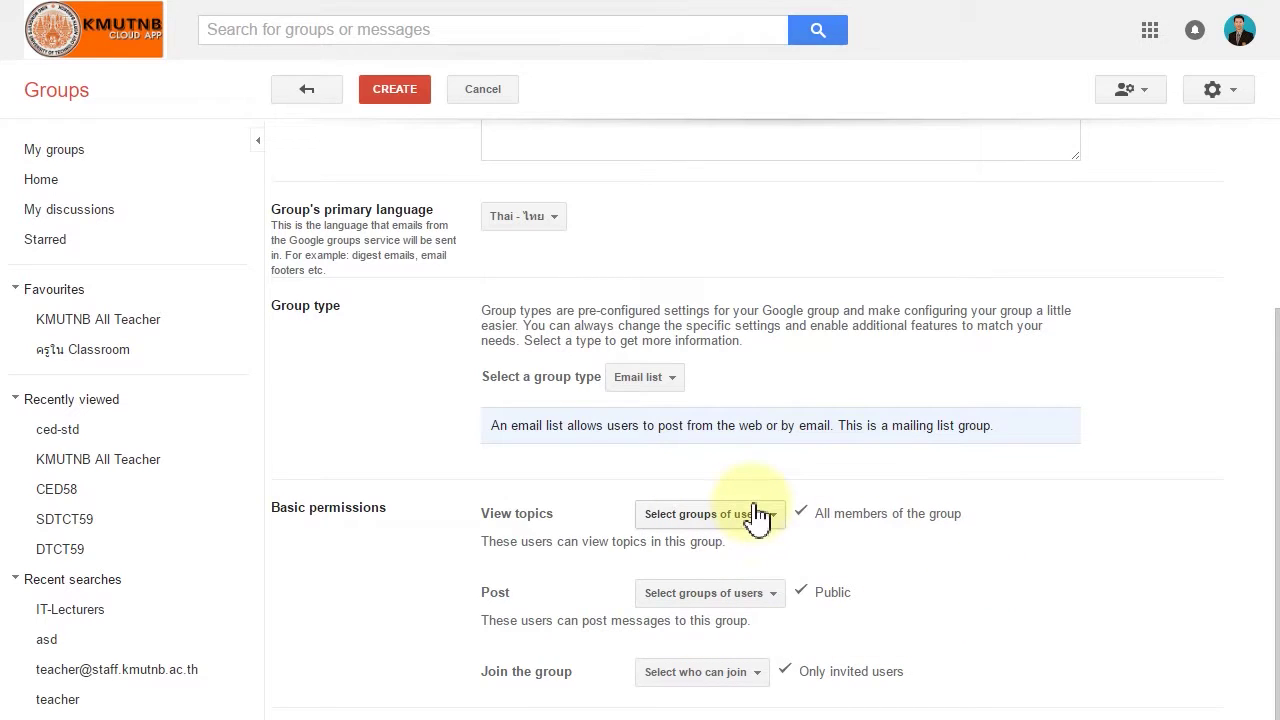
Cancel the group creation and discard the entered data
{"action": "scroll", "coordinate": [740, 560], "scroll_direction": "up", "scroll_amount": 2}
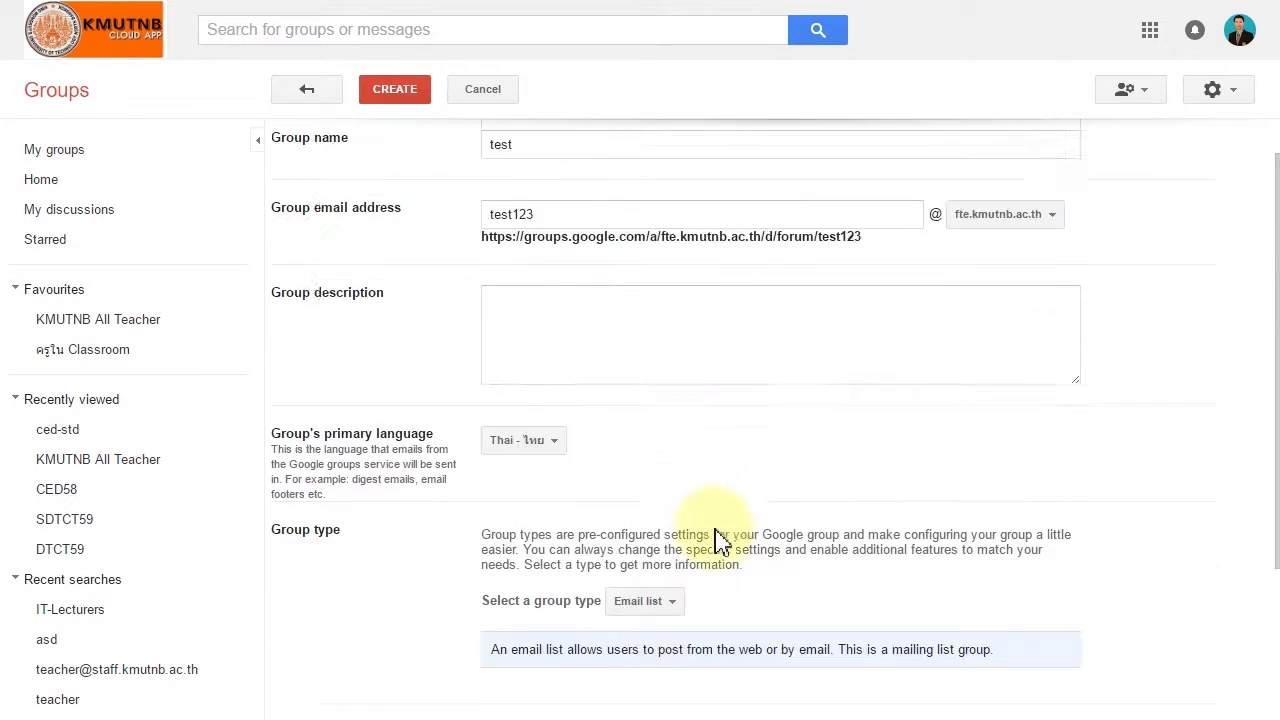
{"action": "left_click", "coordinate": [484, 92]}
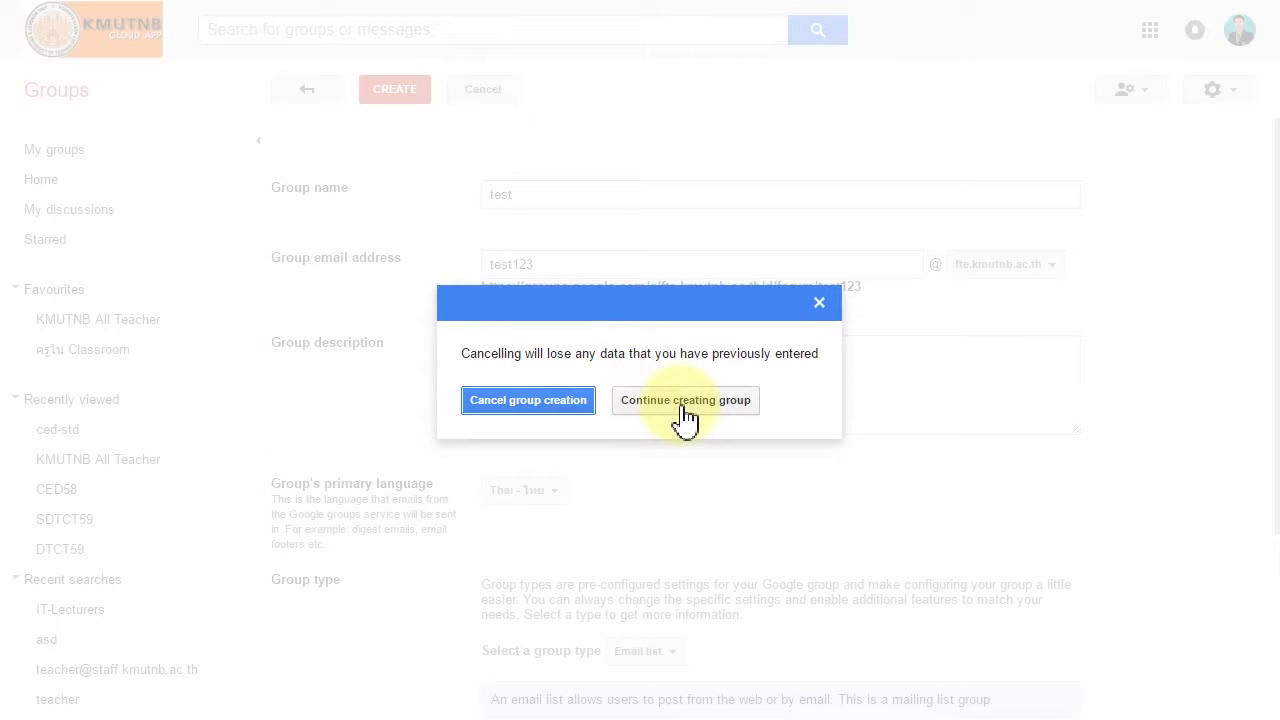
{"action": "left_click", "coordinate": [533, 403]}
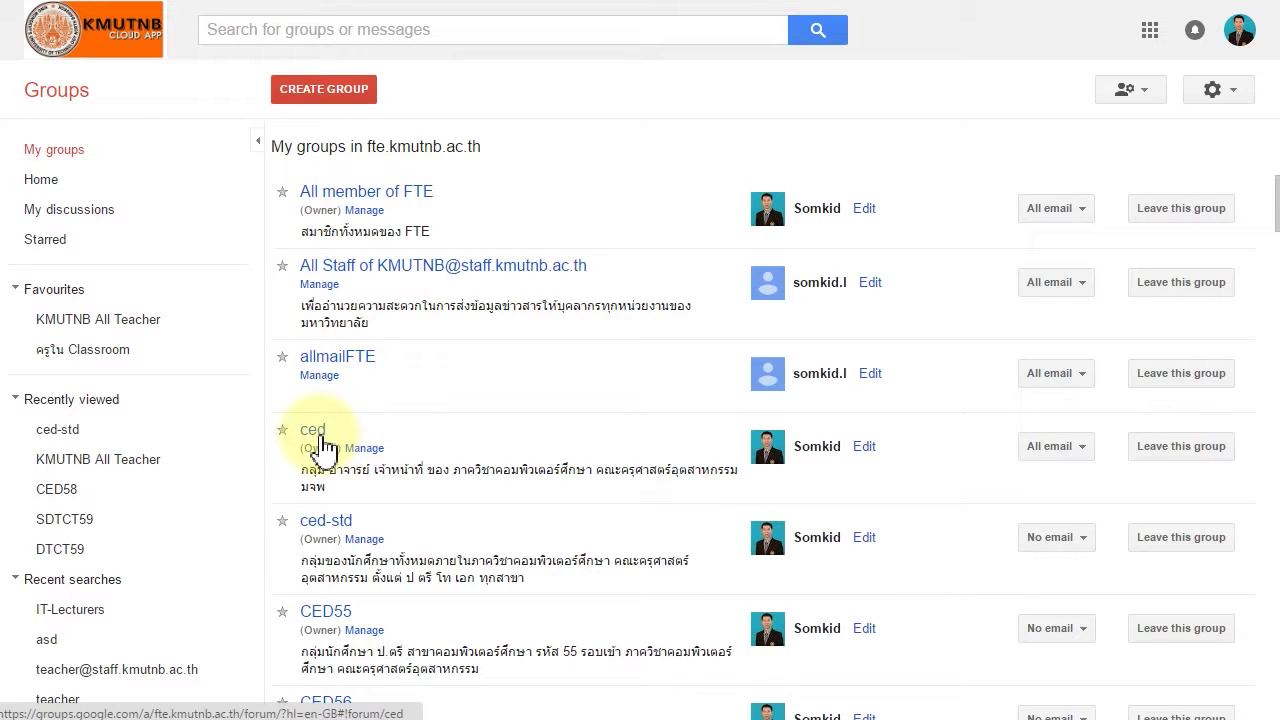
Open the moderation settings of the ced-std group
{"action": "left_click", "coordinate": [350, 533]}
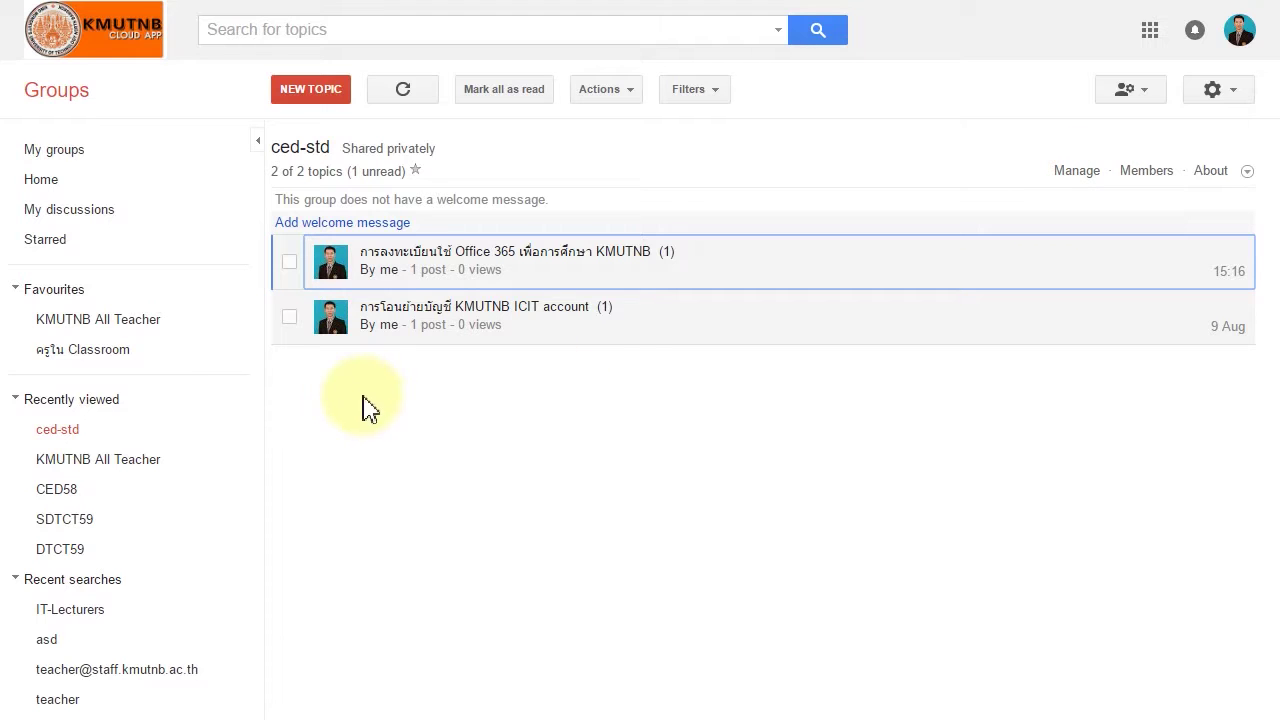
{"action": "left_click", "coordinate": [1076, 172]}
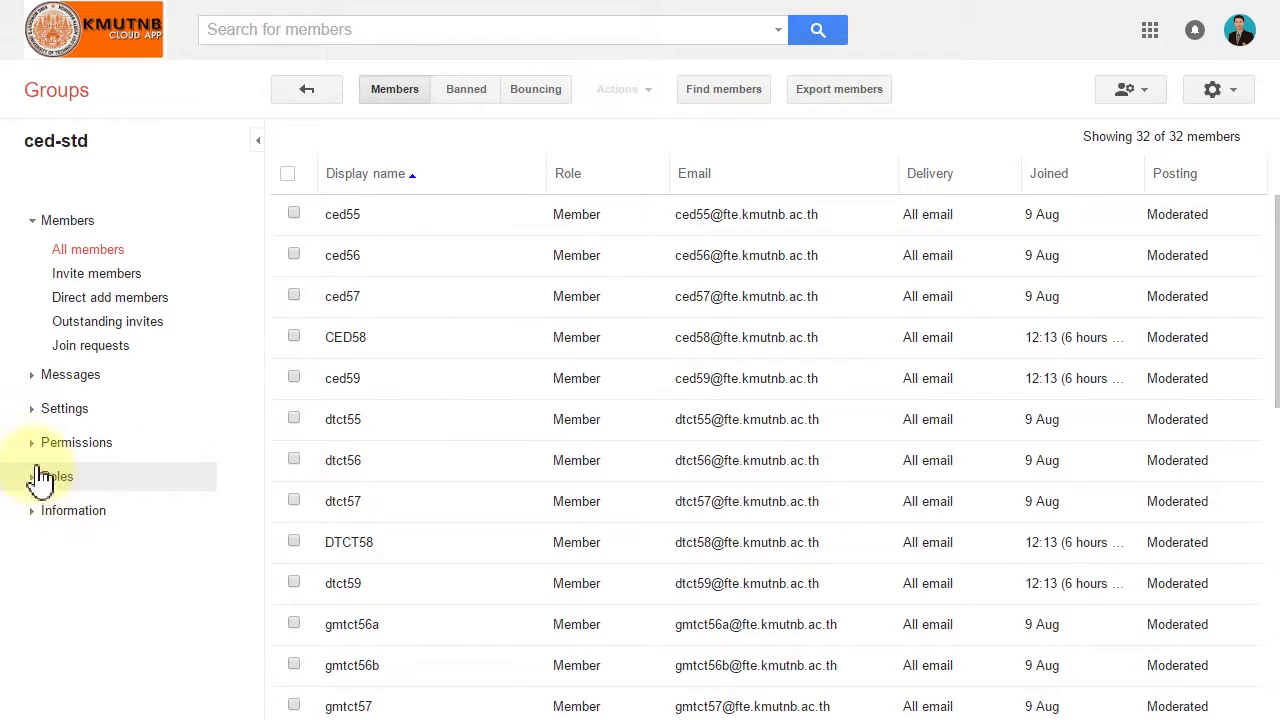
{"action": "left_click", "coordinate": [40, 410]}
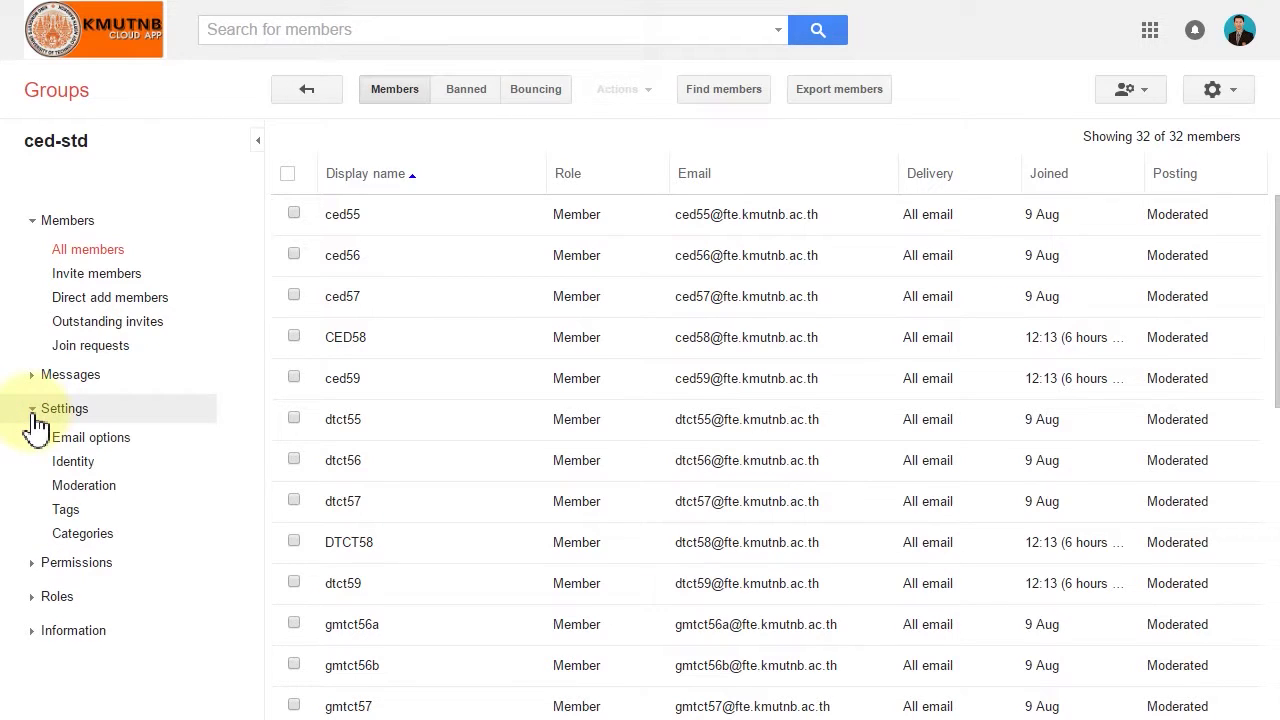
{"action": "left_click", "coordinate": [98, 500]}
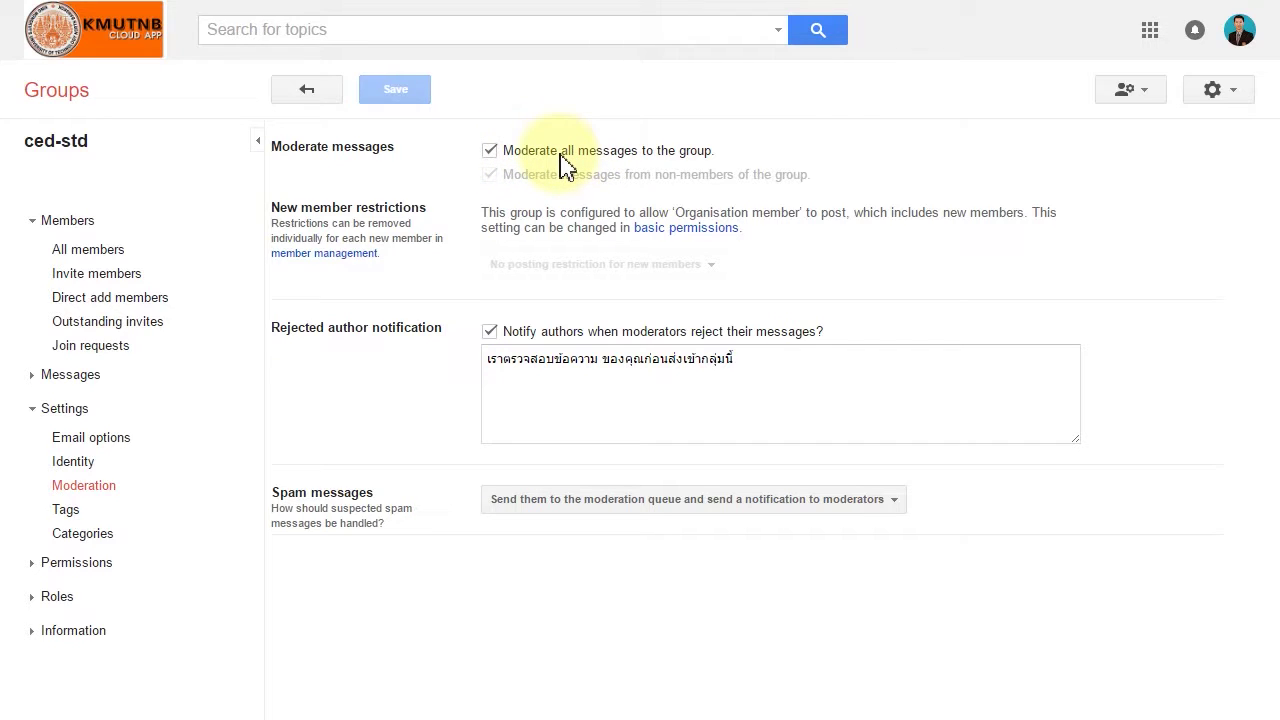
Try out switching off moderation of all messages to the group, leaving it enabled at the end
{"action": "left_click", "coordinate": [490, 152]}
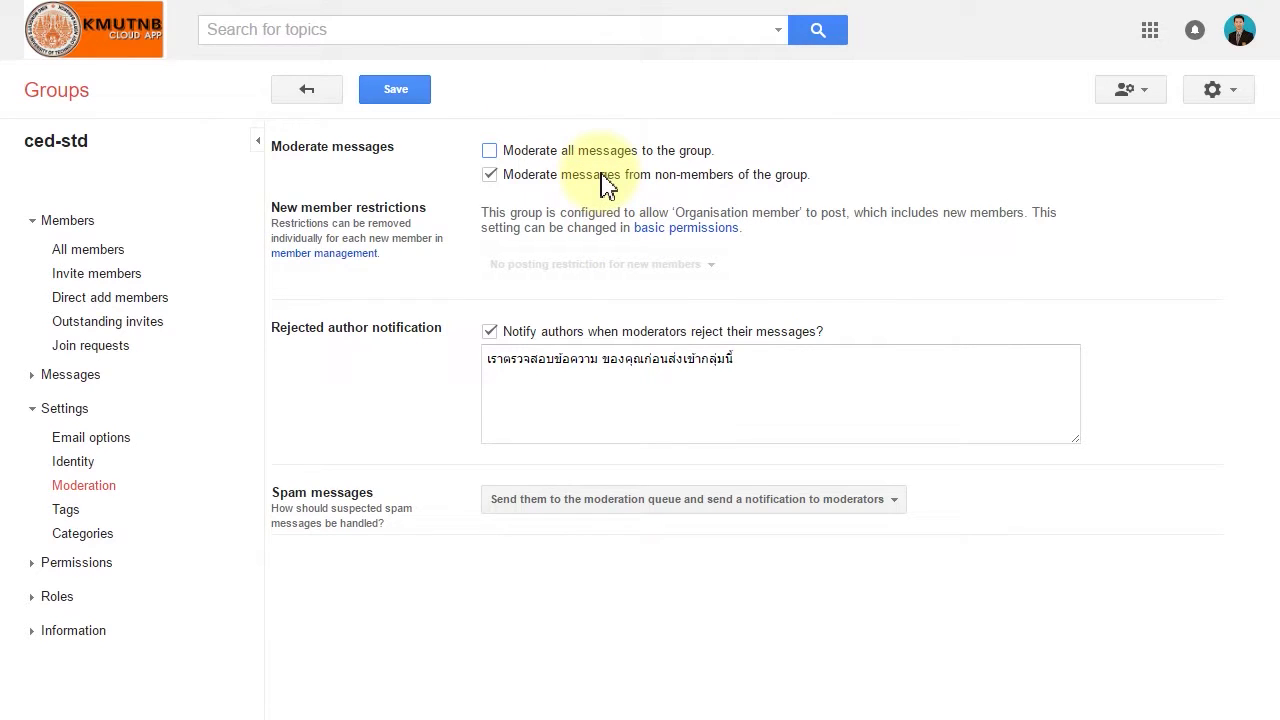
{"action": "left_click", "coordinate": [489, 151]}
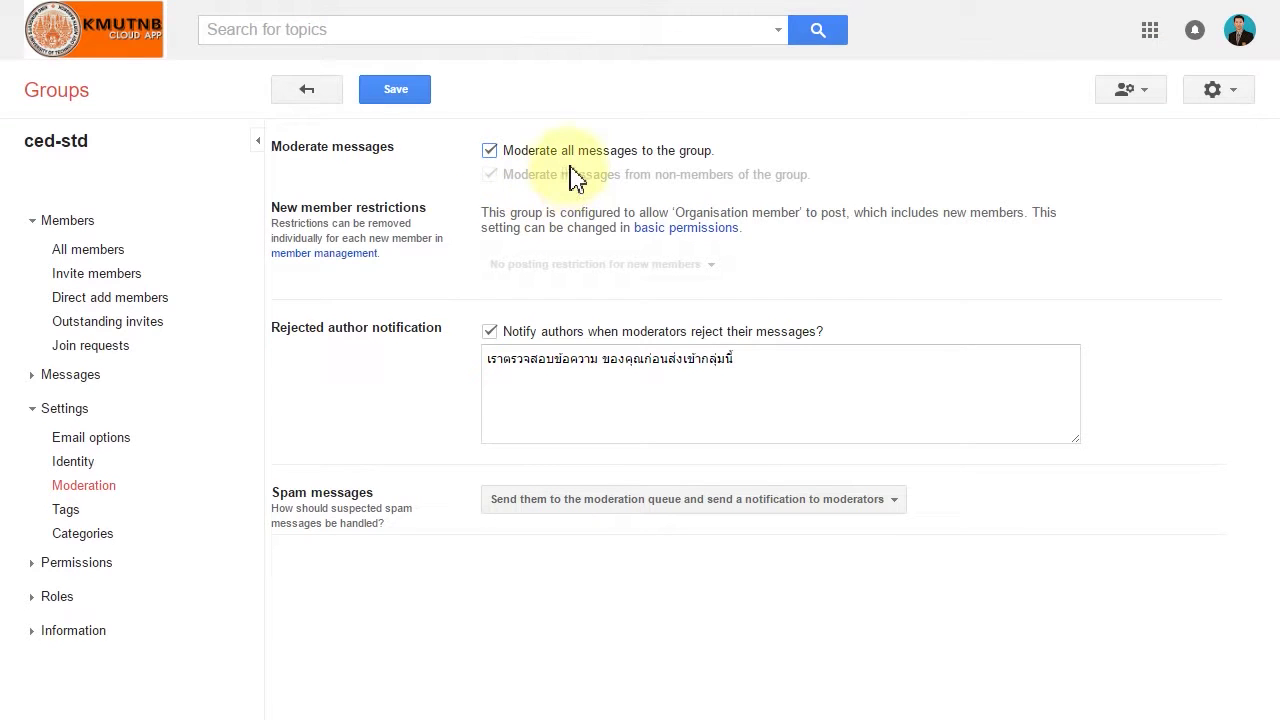
{"action": "left_click", "coordinate": [490, 150]}
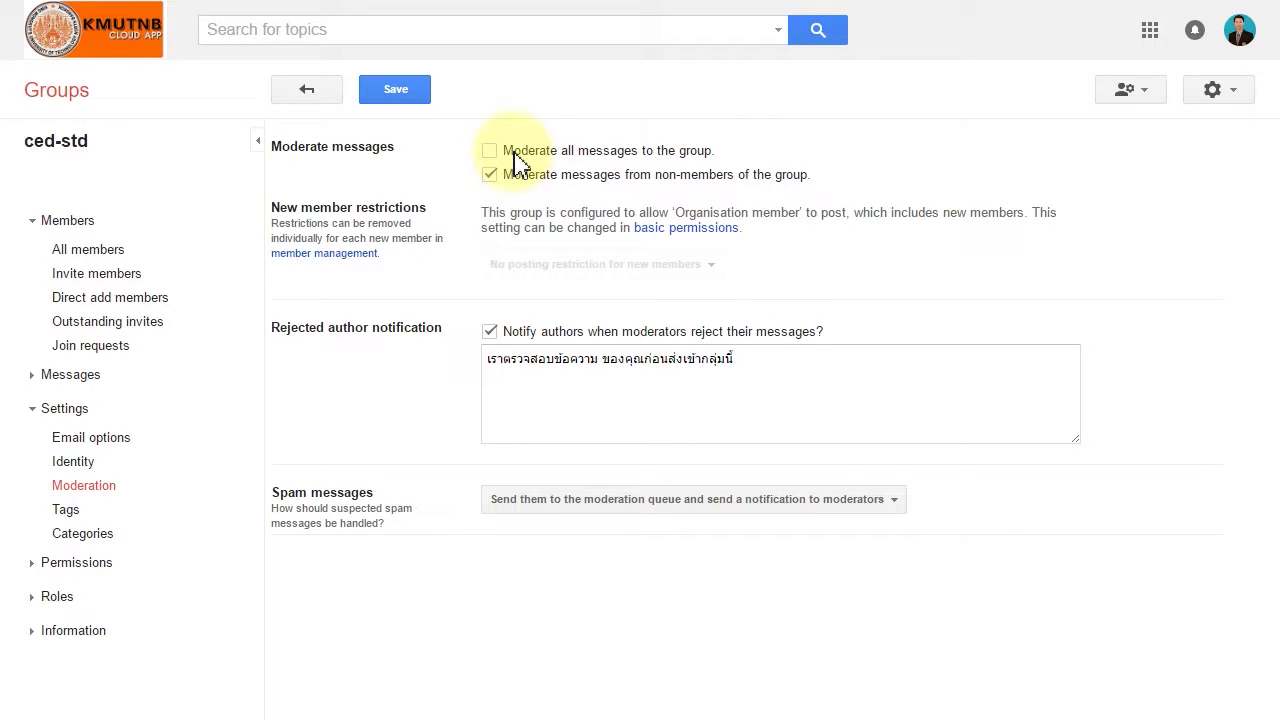
{"action": "left_click", "coordinate": [517, 155]}
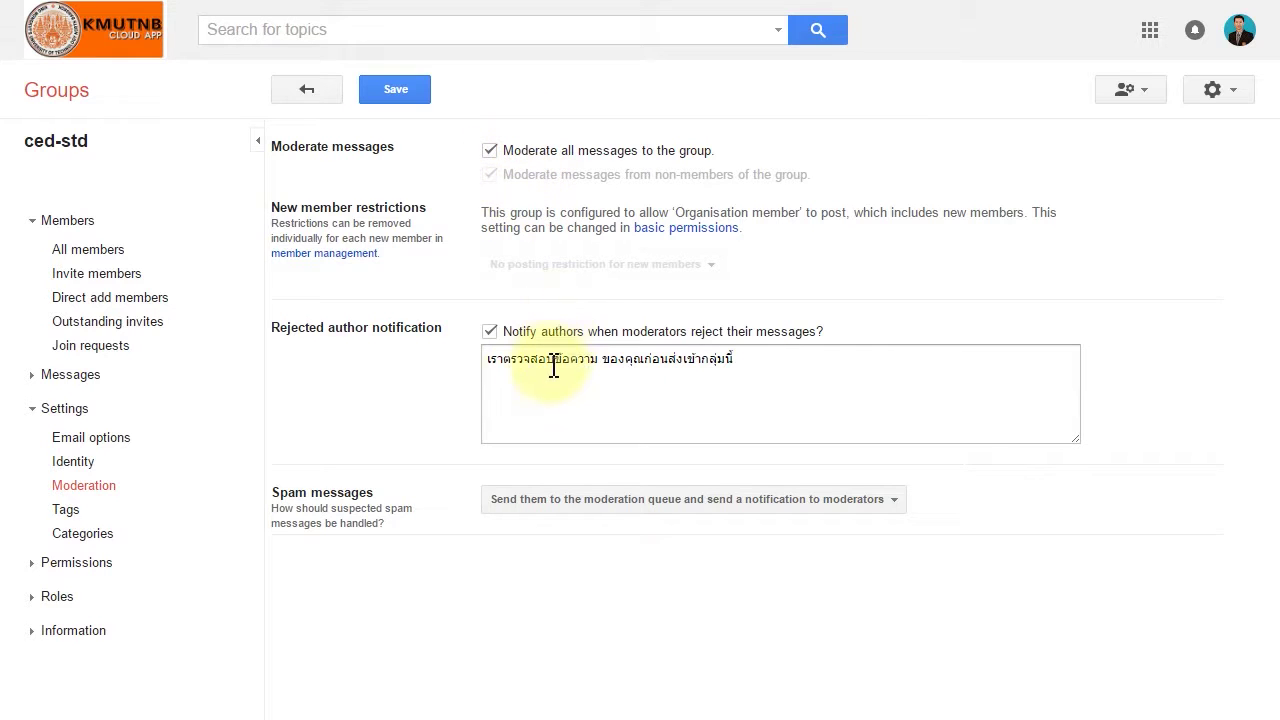
Examine the wording of the notification message sent to authors of rejected messages
{"action": "left_click", "coordinate": [512, 360]}
{"action": "left_click_drag", "start_coordinate": [495, 360], "coordinate": [760, 360]}
{"action": "left_click", "coordinate": [760, 360]}
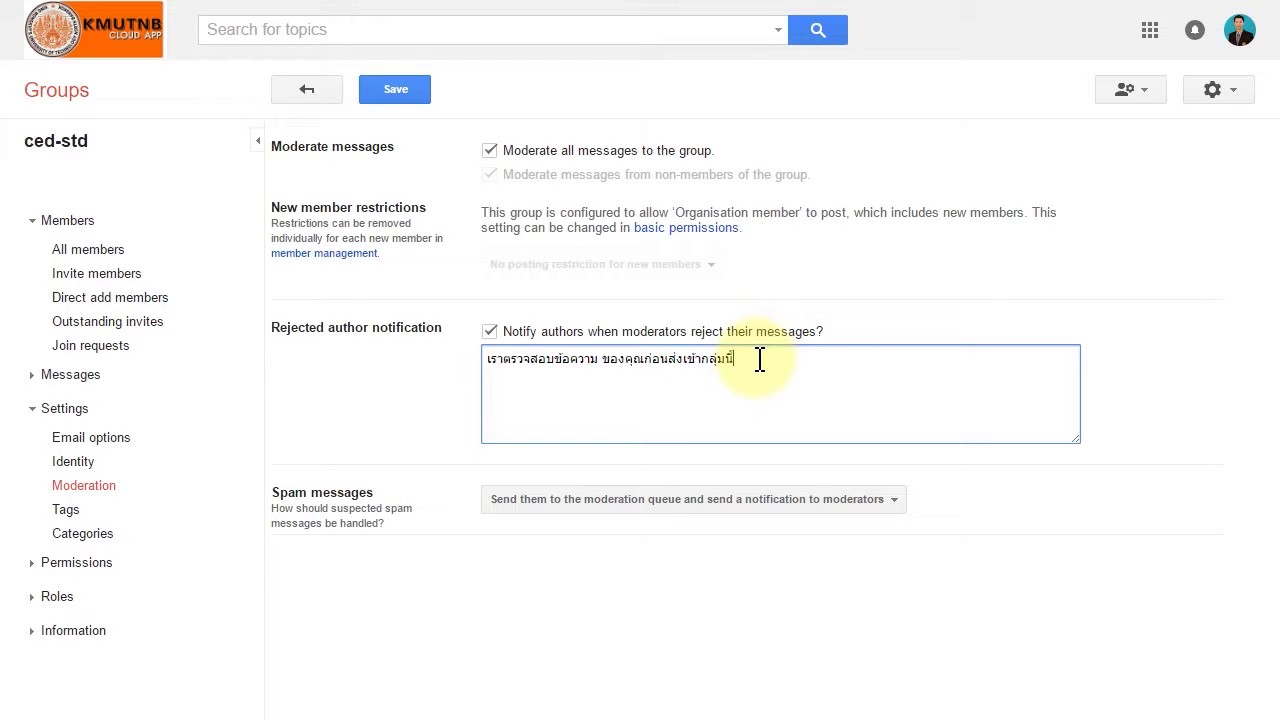
{"action": "left_click", "coordinate": [600, 362]}
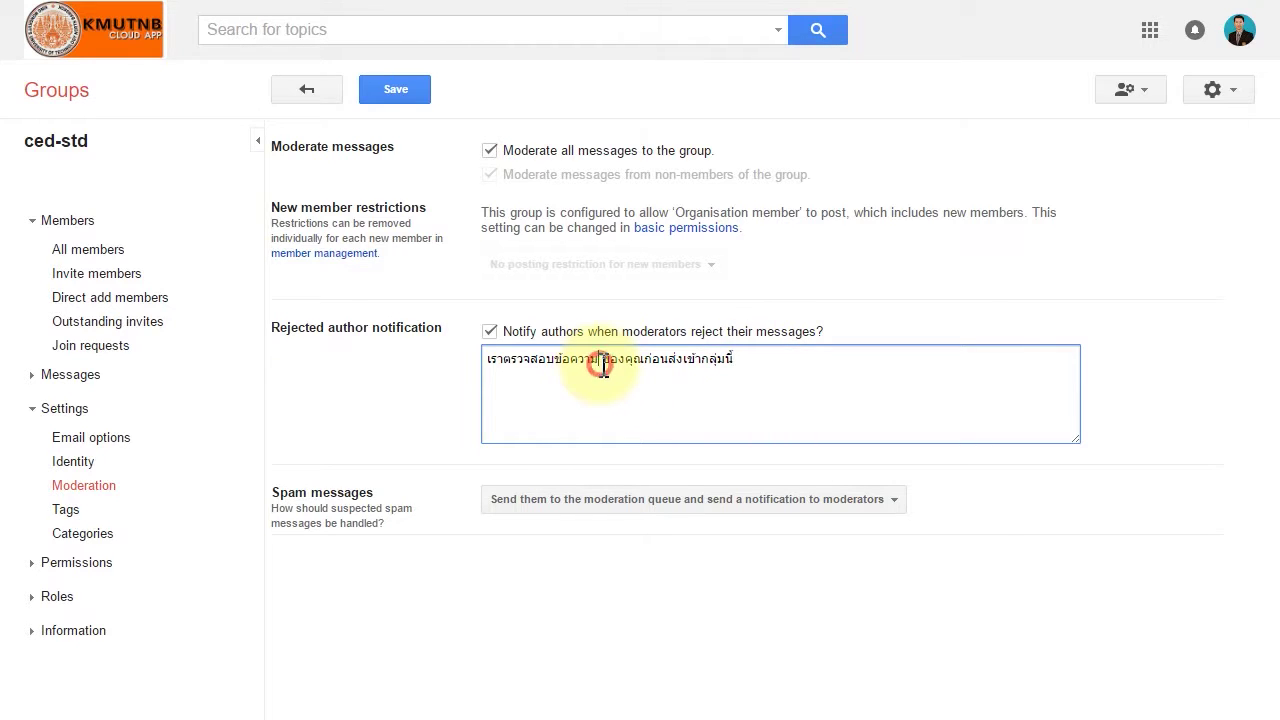
{"action": "left_click_drag", "start_coordinate": [603, 362], "coordinate": [762, 357]}
{"action": "left_click", "coordinate": [762, 355]}
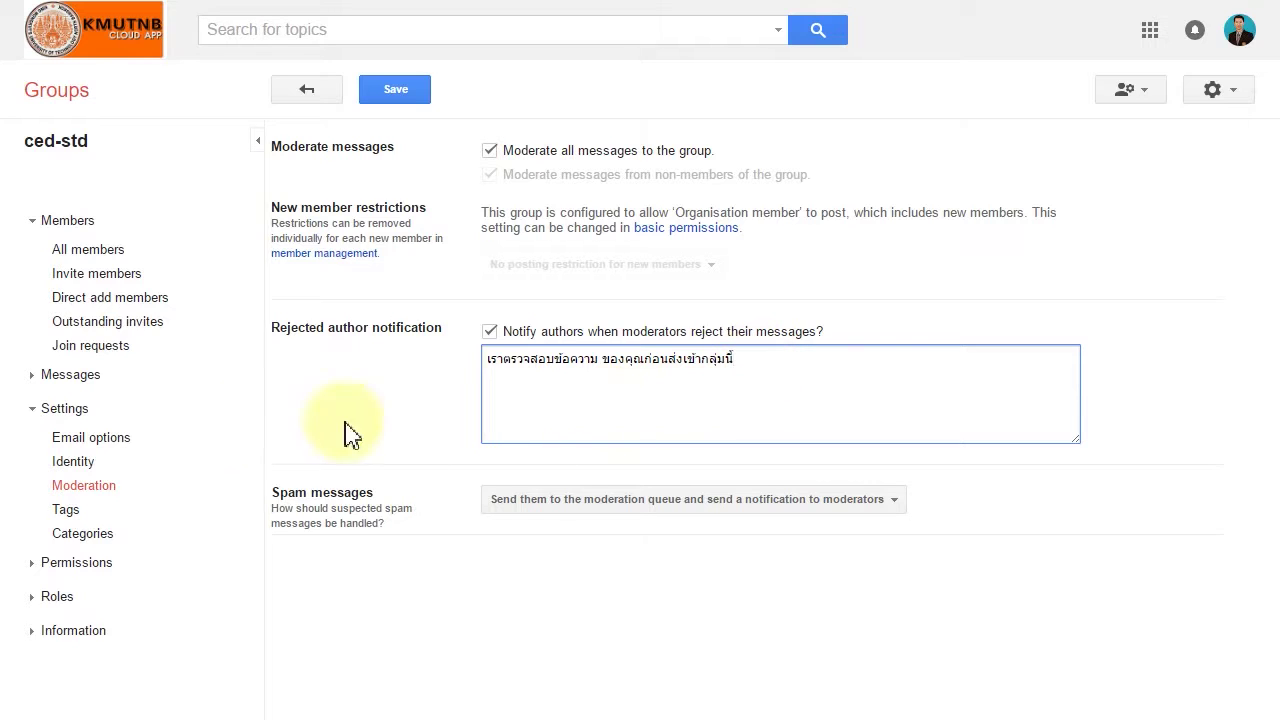
Leave the moderation settings without saving and check the posting status of all ced-std members
{"action": "left_click", "coordinate": [88, 258]}
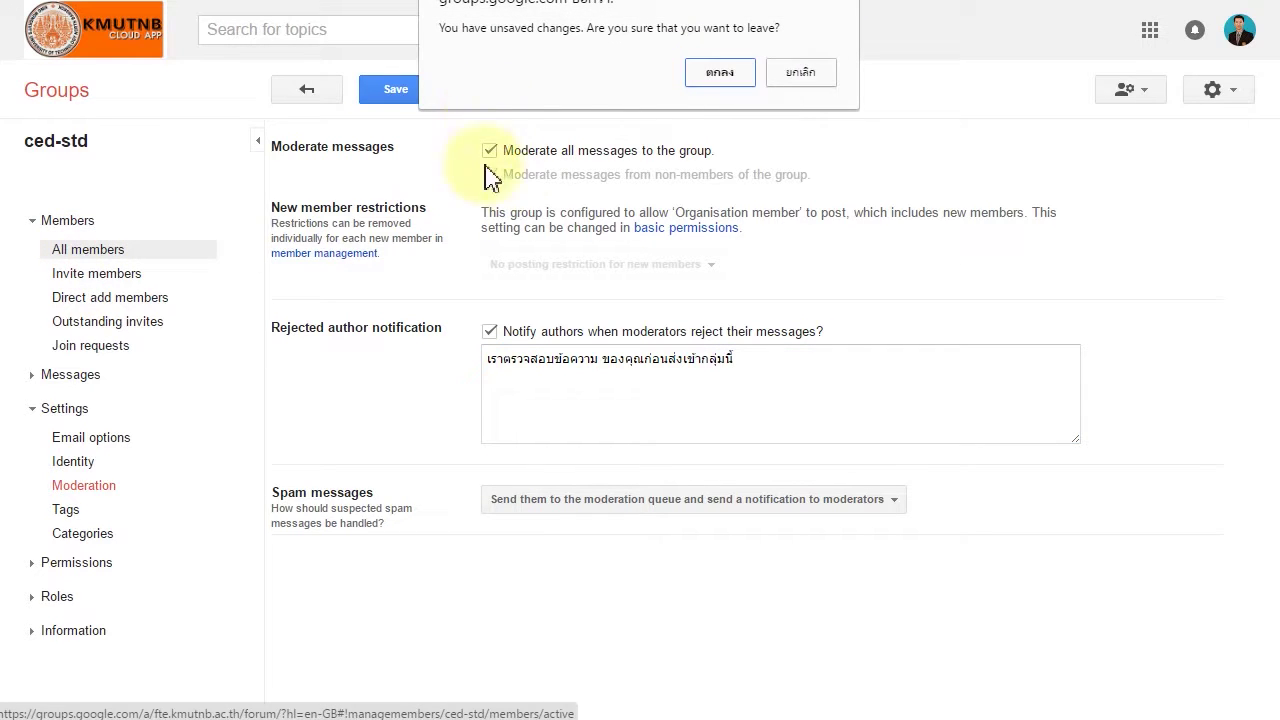
{"action": "left_click", "coordinate": [720, 74]}
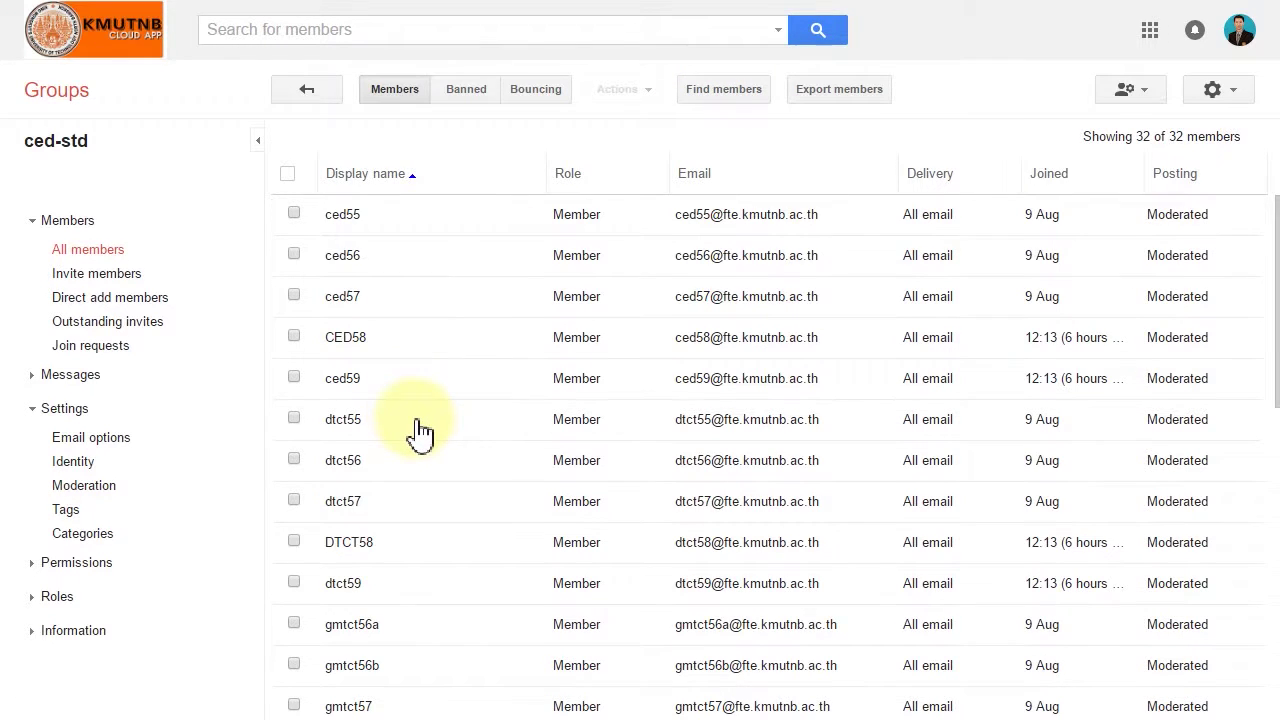
{"action": "scroll", "coordinate": [420, 430], "scroll_direction": "down", "scroll_amount": 4}
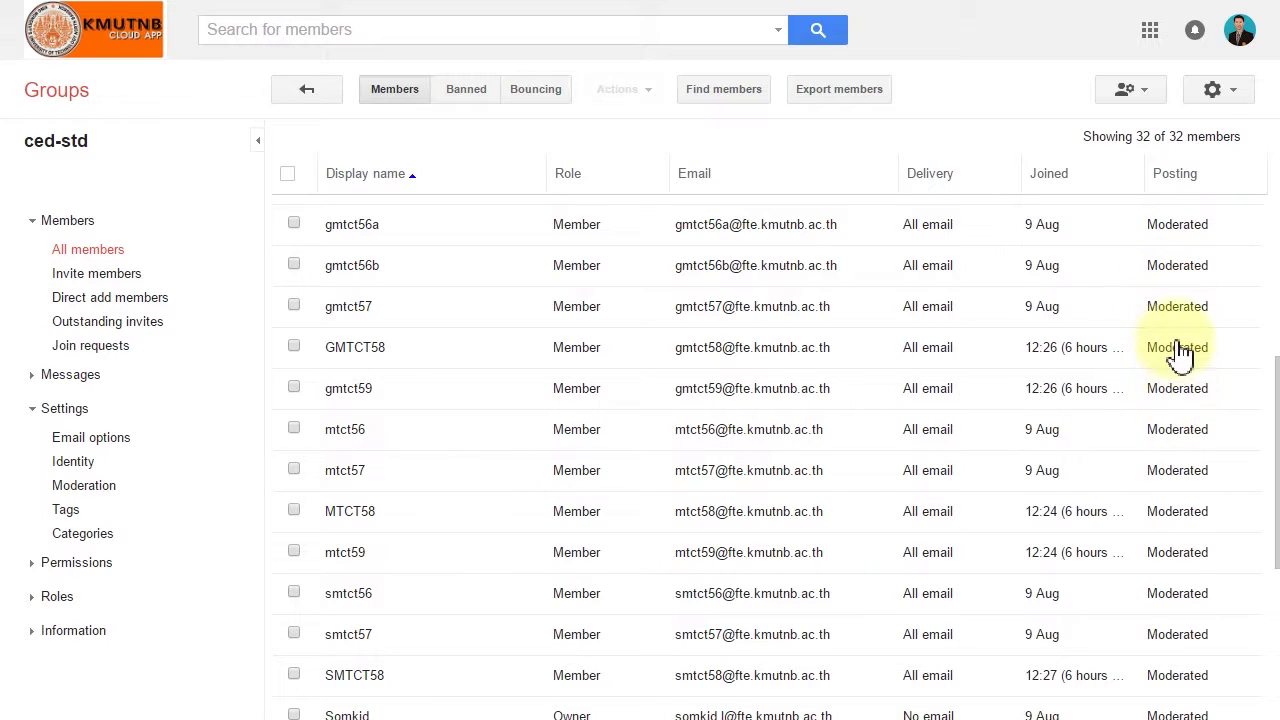
{"action": "scroll", "coordinate": [443, 555], "scroll_direction": "down", "scroll_amount": 4}
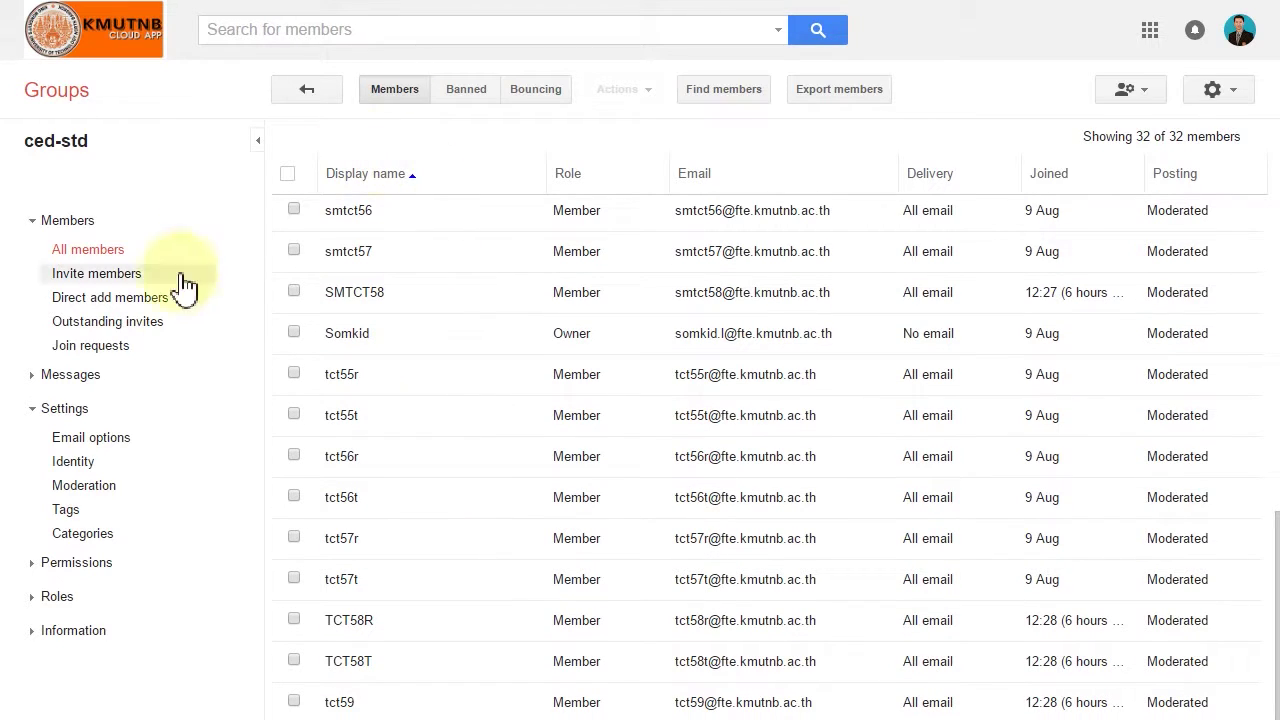
Disable moderation of all messages to the ced-std group, keep it for non-members, and save the settings
{"action": "left_click", "coordinate": [89, 492]}
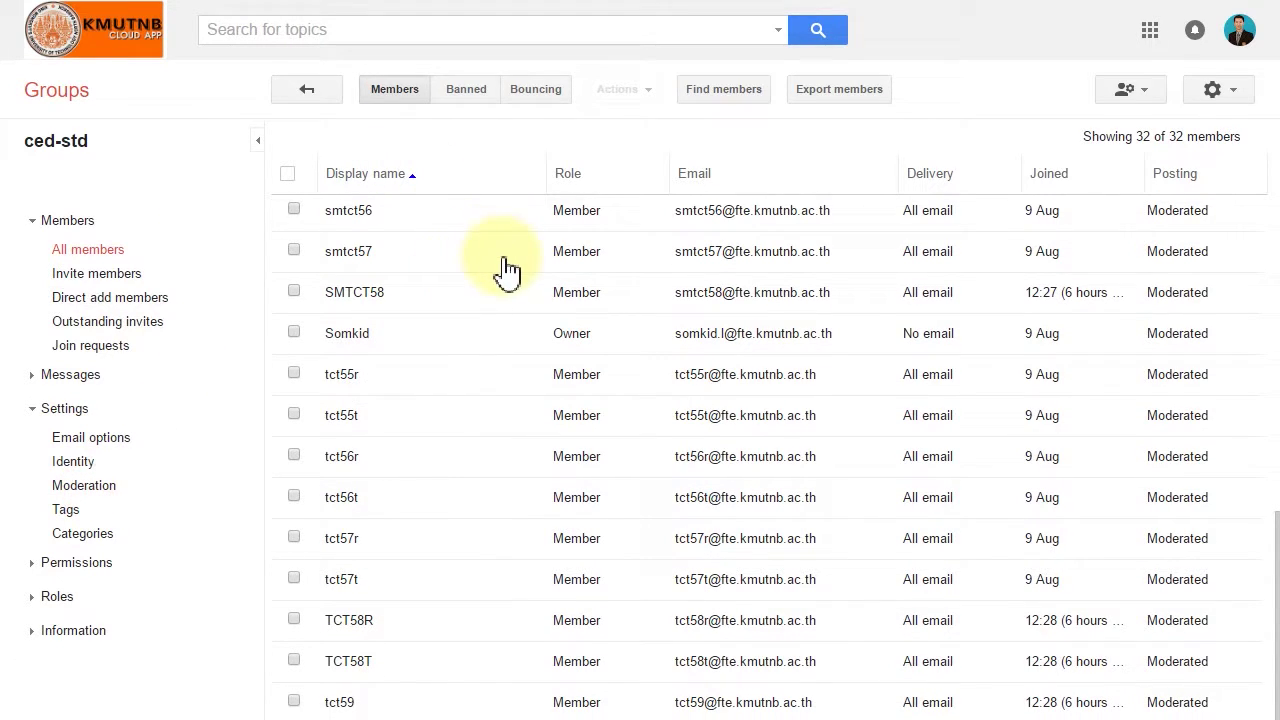
{"action": "left_click", "coordinate": [489, 150]}
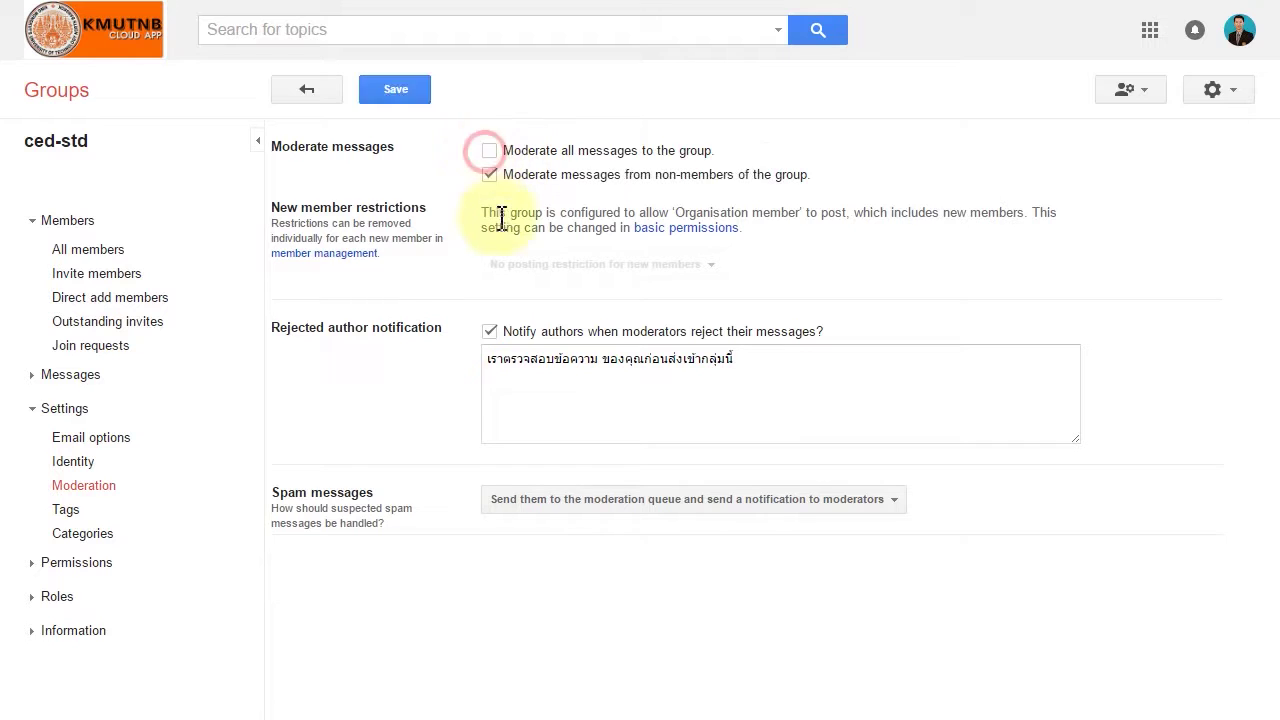
{"action": "left_click", "coordinate": [413, 98]}
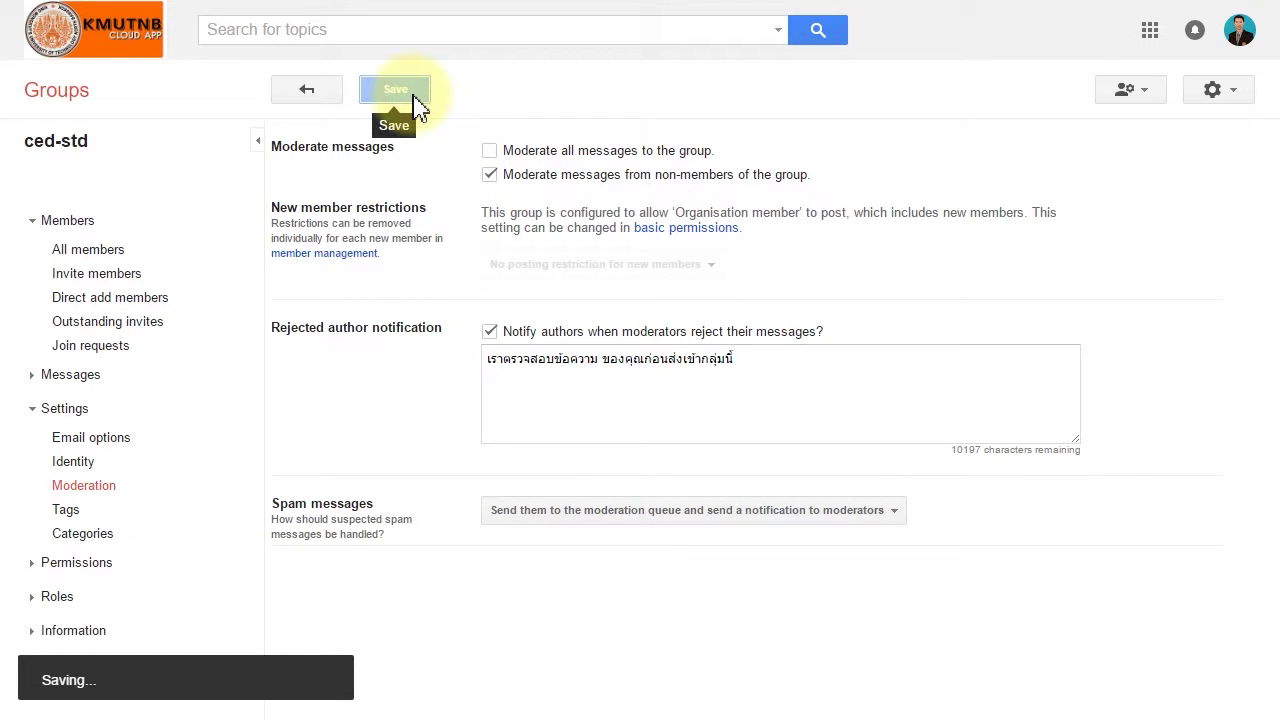
Review the posting status of all ced-std members again in the member list
{"action": "left_click", "coordinate": [108, 255]}
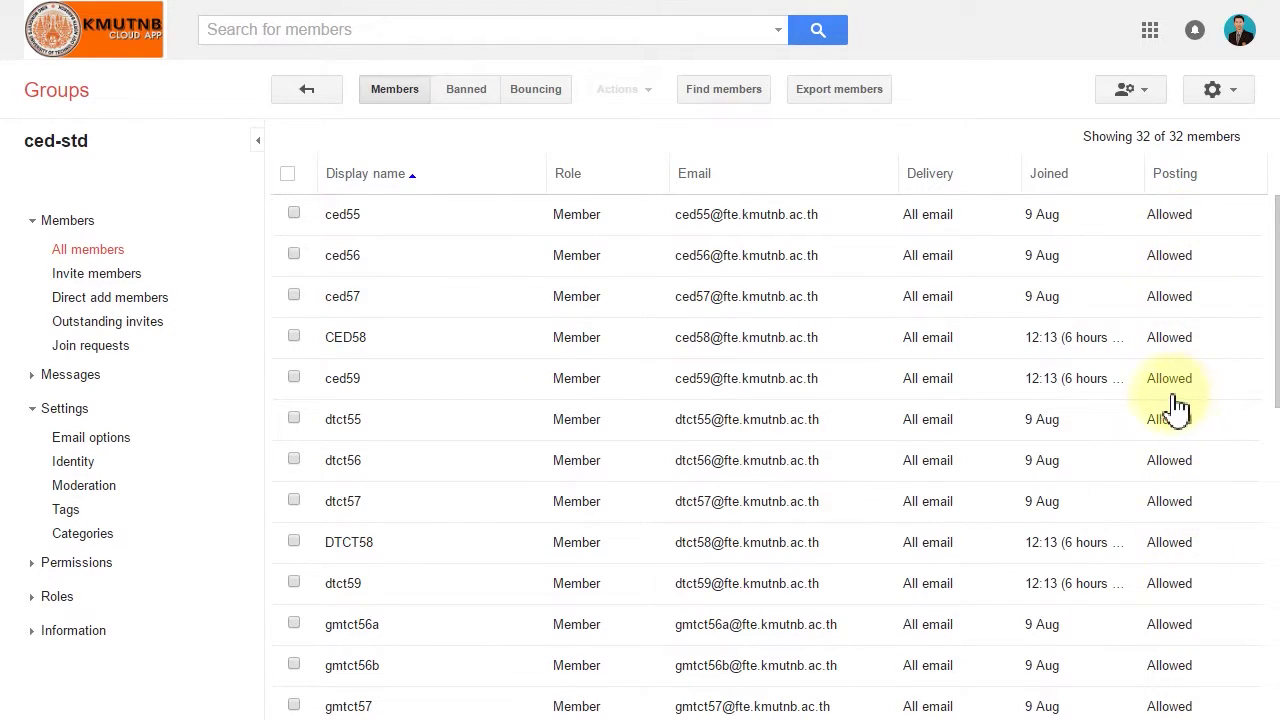
{"action": "scroll", "coordinate": [1175, 405], "scroll_direction": "down", "scroll_amount": 1}
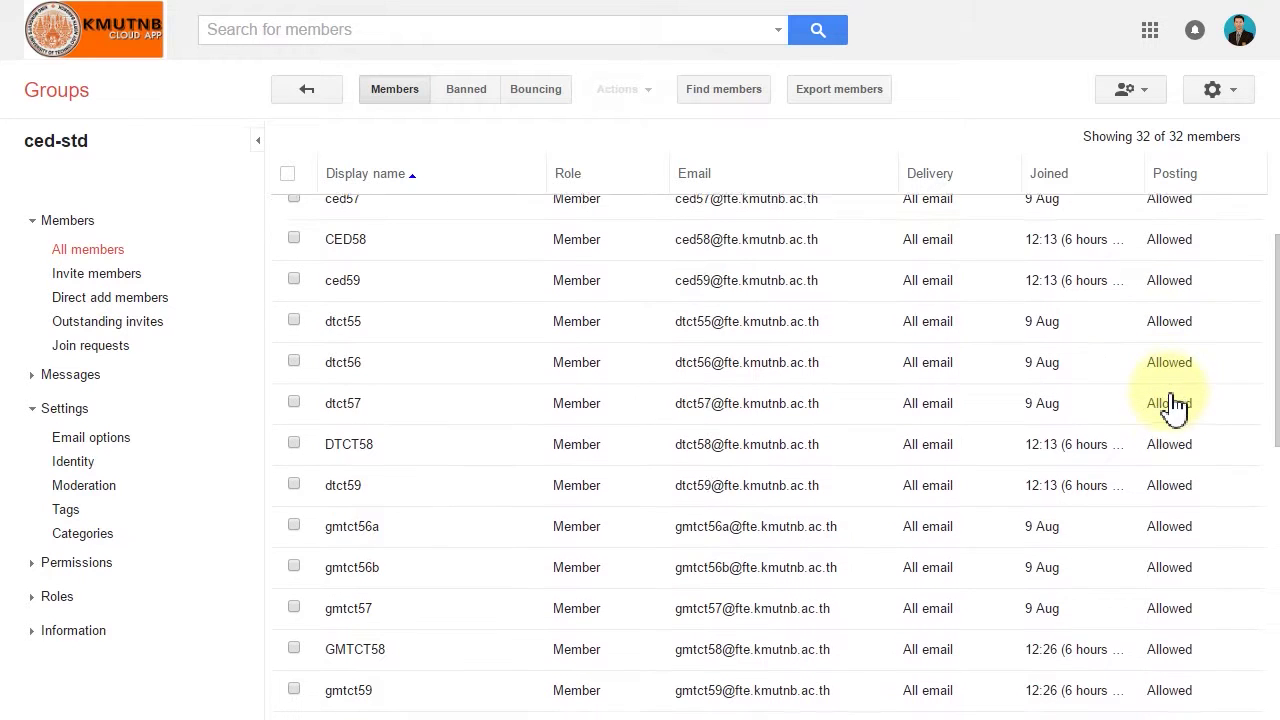
{"action": "scroll", "coordinate": [1175, 405], "scroll_direction": "down", "scroll_amount": 3}
{"action": "scroll", "coordinate": [1175, 405], "scroll_direction": "down", "scroll_amount": 2}
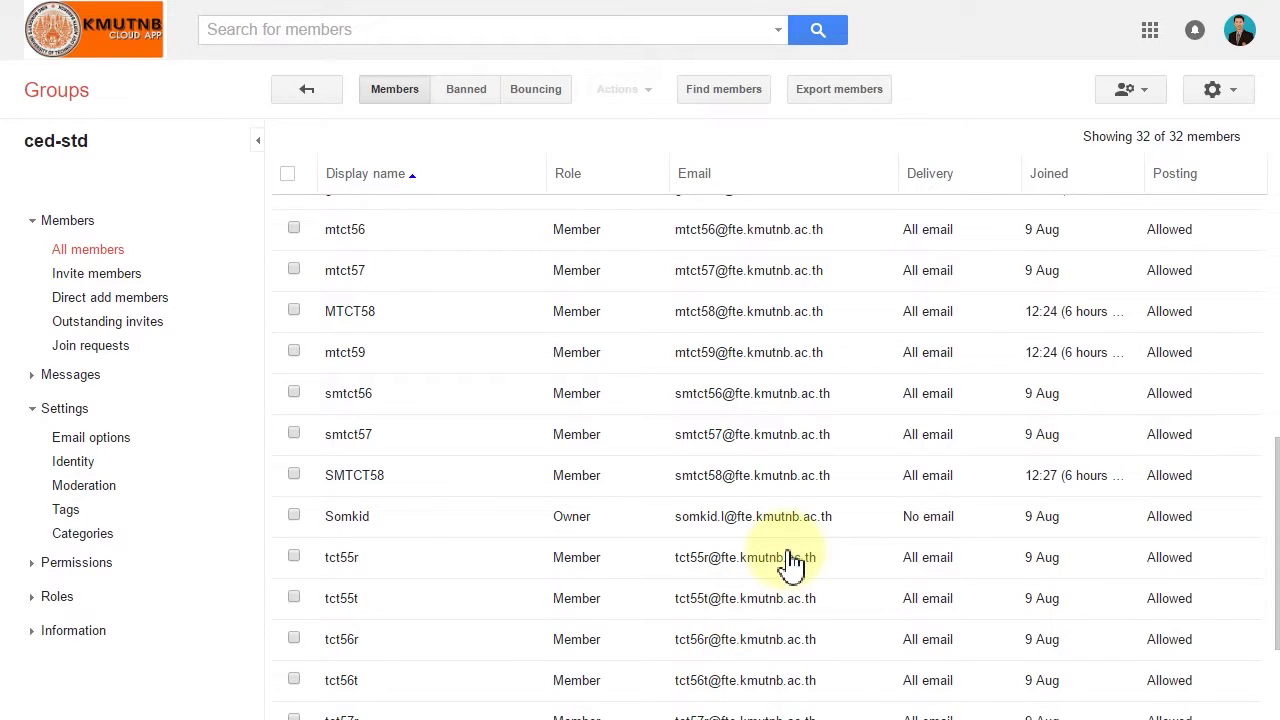
Try to add the member SMTCT58 to the Manager role of the ced-std group
{"action": "left_click", "coordinate": [294, 475]}
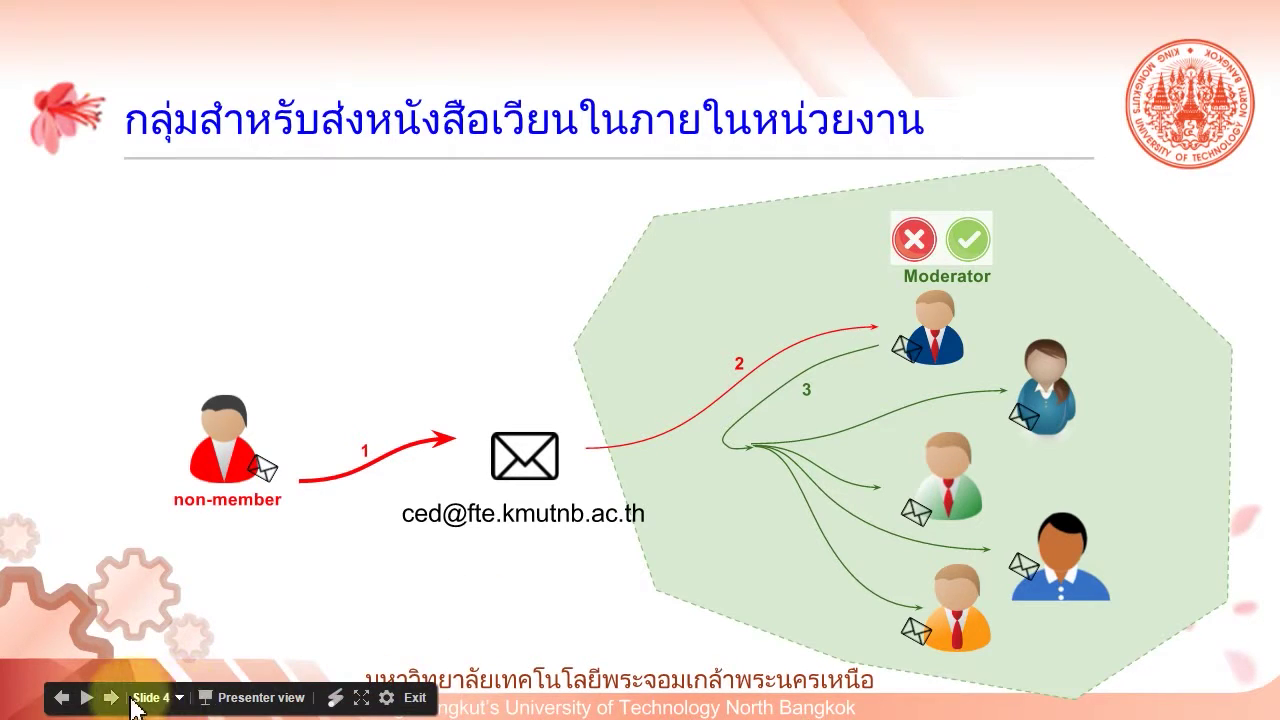
{"action": "left_click", "coordinate": [111, 697]}
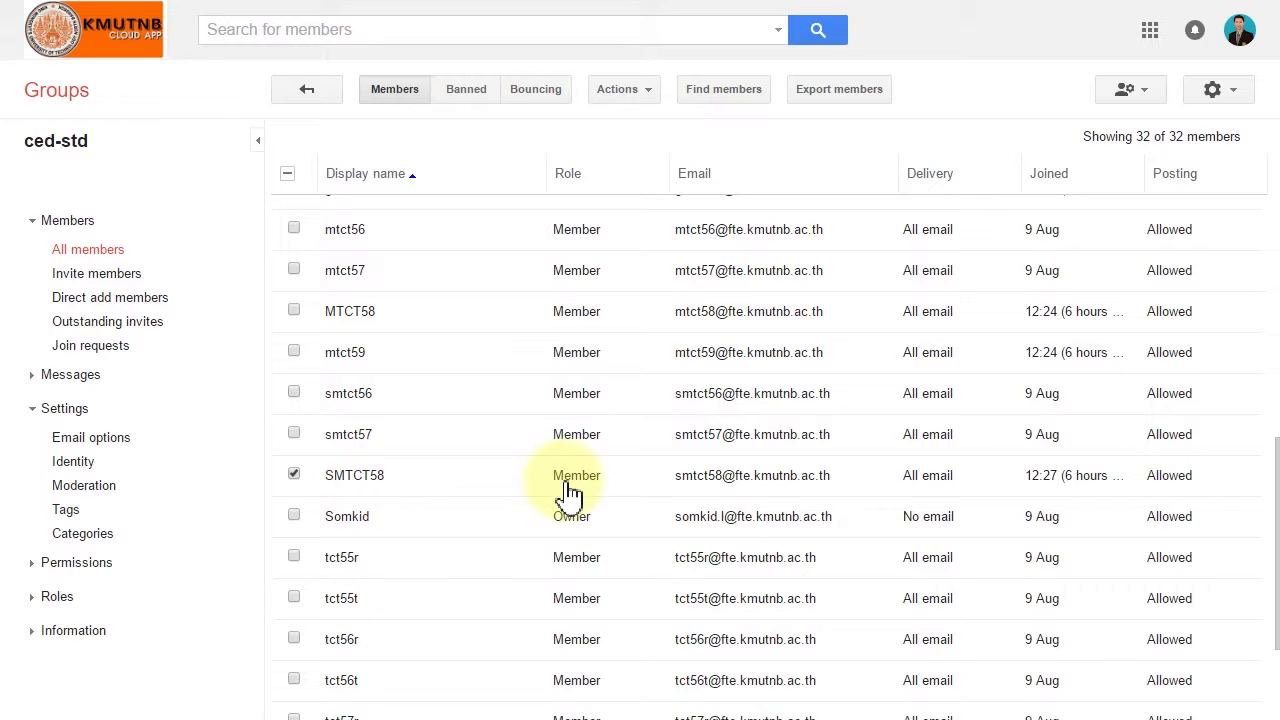
{"action": "left_click", "coordinate": [652, 100]}
{"action": "mouse_move", "coordinate": [660, 131]}
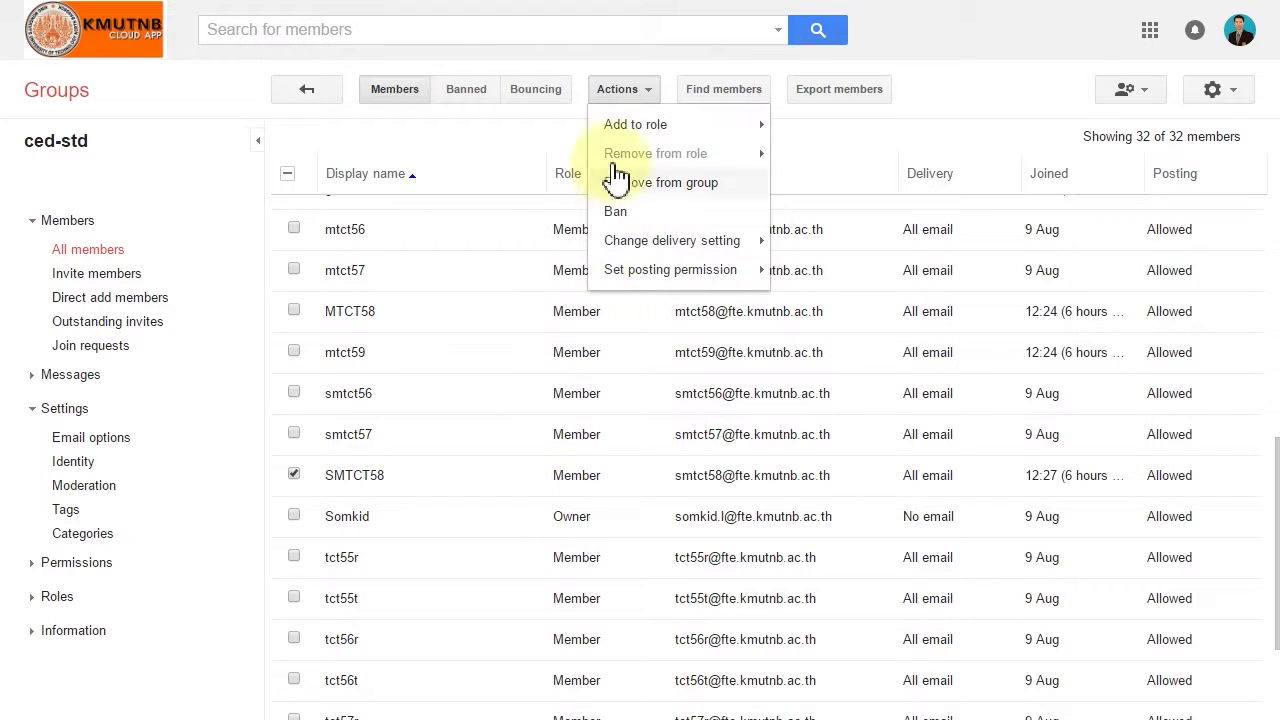
{"action": "left_click", "coordinate": [652, 100]}
{"action": "left_click", "coordinate": [650, 100]}
{"action": "mouse_move", "coordinate": [762, 140]}
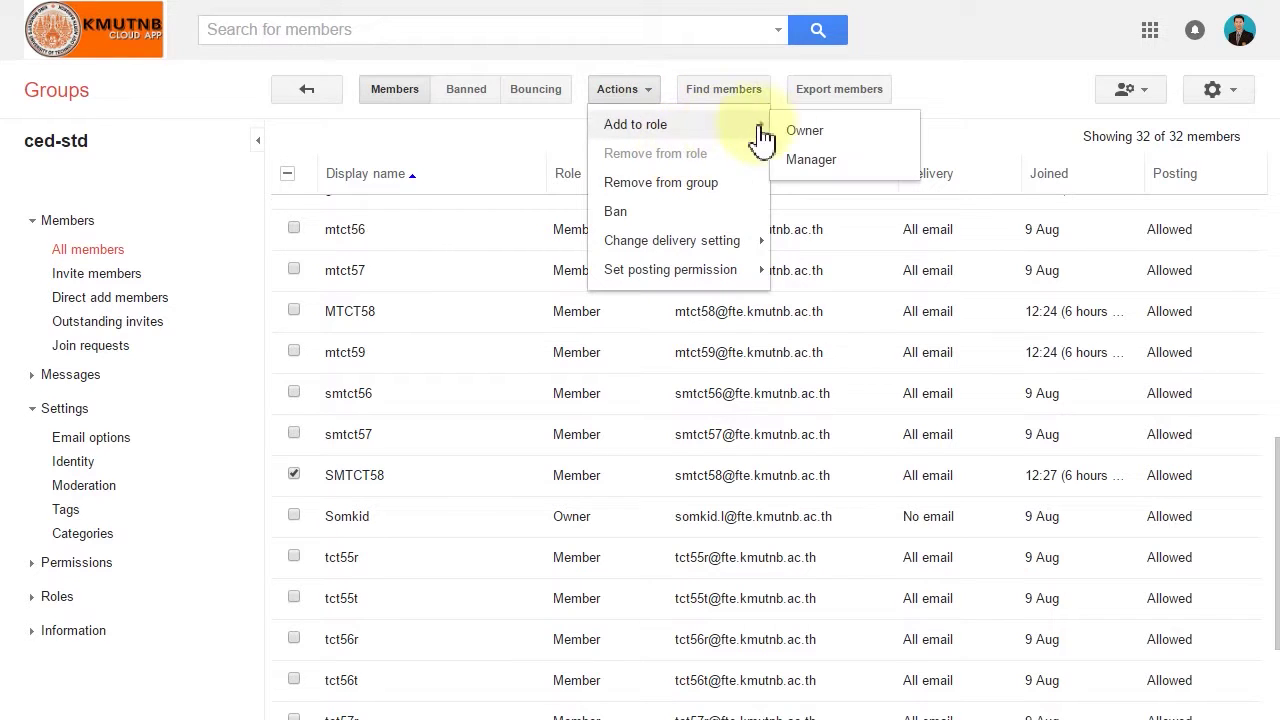
{"action": "left_click", "coordinate": [811, 160]}
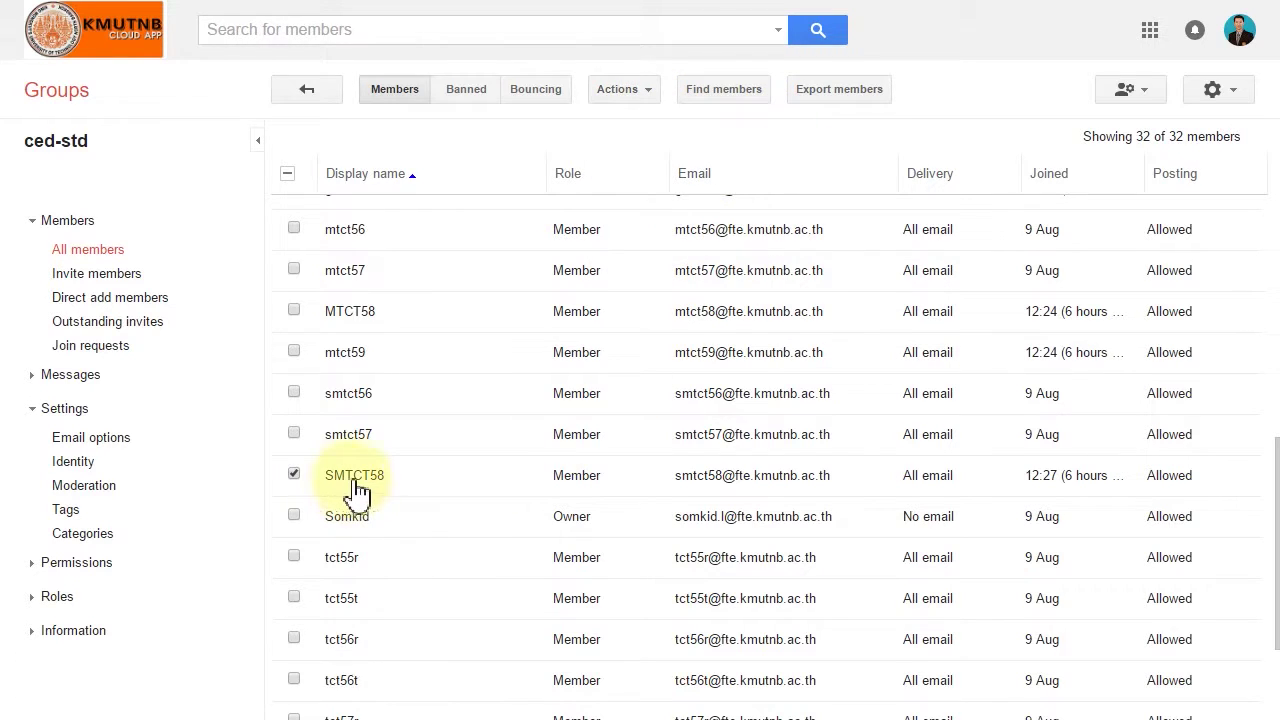